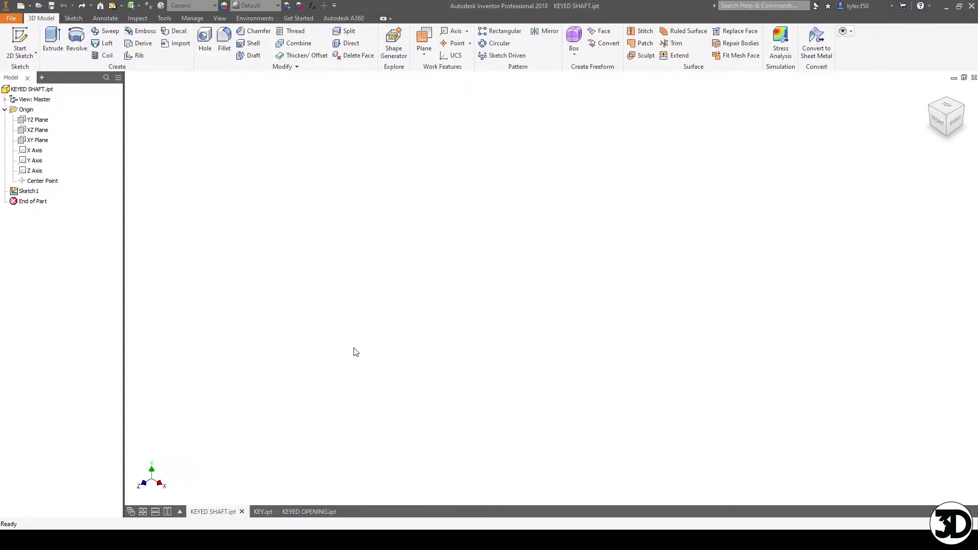
- Draw a 1 in diameter circle centred on the origin in Sketch1
{"action": "double_click", "coordinate": [26, 191]}
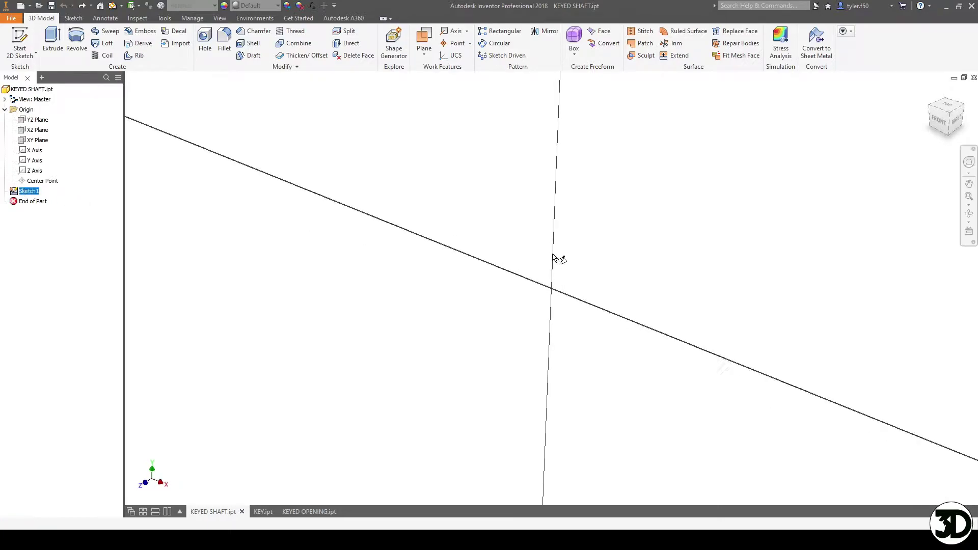
{"action": "key", "text": "c"}
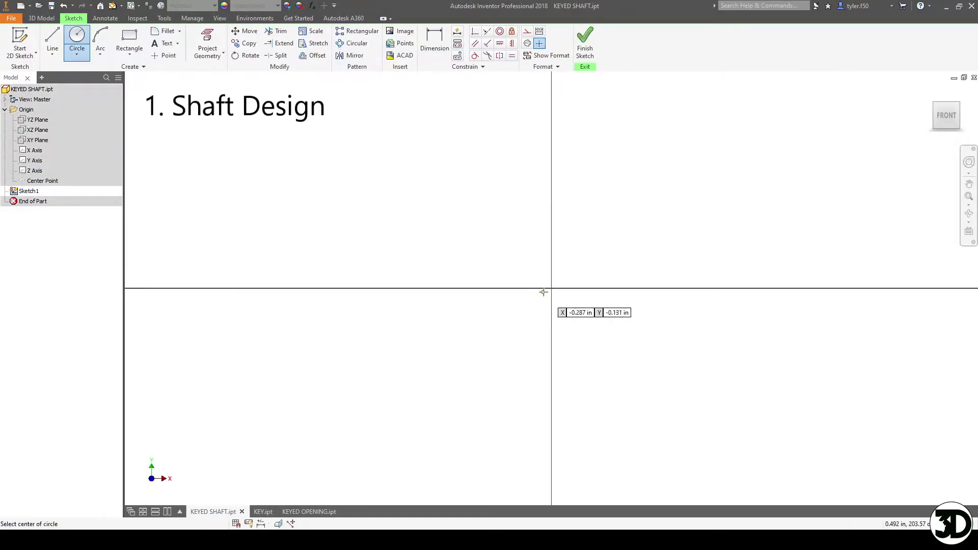
{"action": "left_click", "coordinate": [551, 288]}
{"action": "type", "text": "1"}
{"action": "key", "text": "Return"}
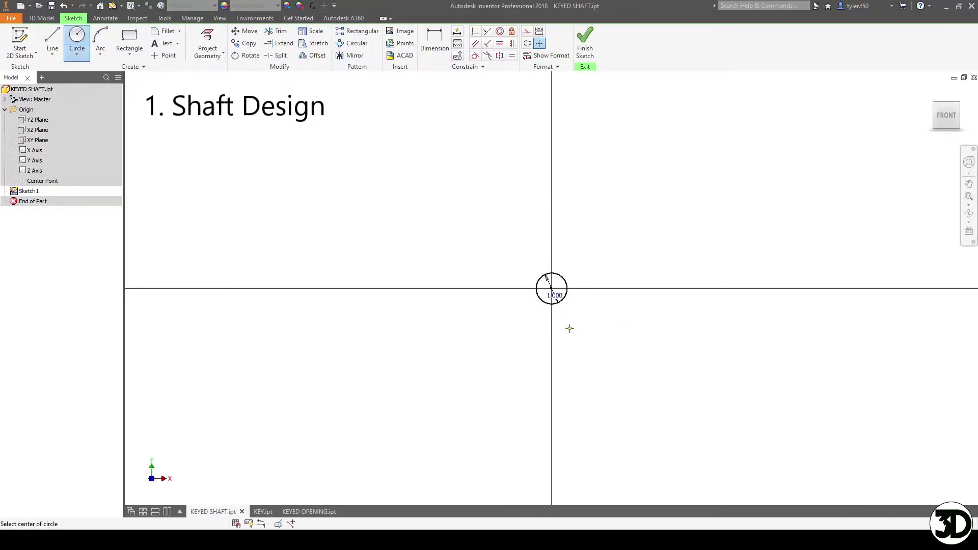
- Extrude the circle 6 in to form the shaft cylinder
{"action": "key", "text": "F6"}
{"action": "key", "text": "e"}
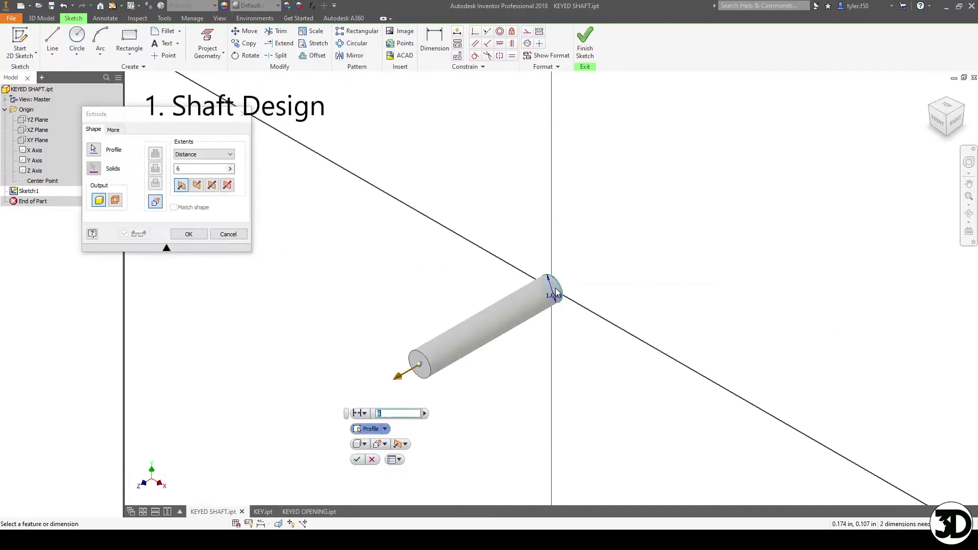
{"action": "left_click", "coordinate": [189, 235]}
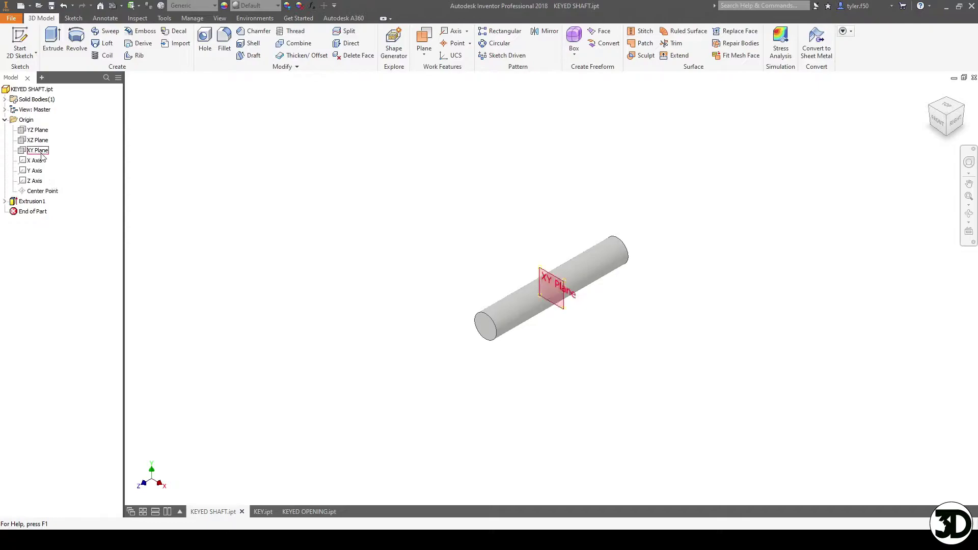
- Start a new sketch on the XY Plane and project the shaft's cut edges
{"action": "key", "text": "s"}
{"action": "left_click", "coordinate": [34, 151]}
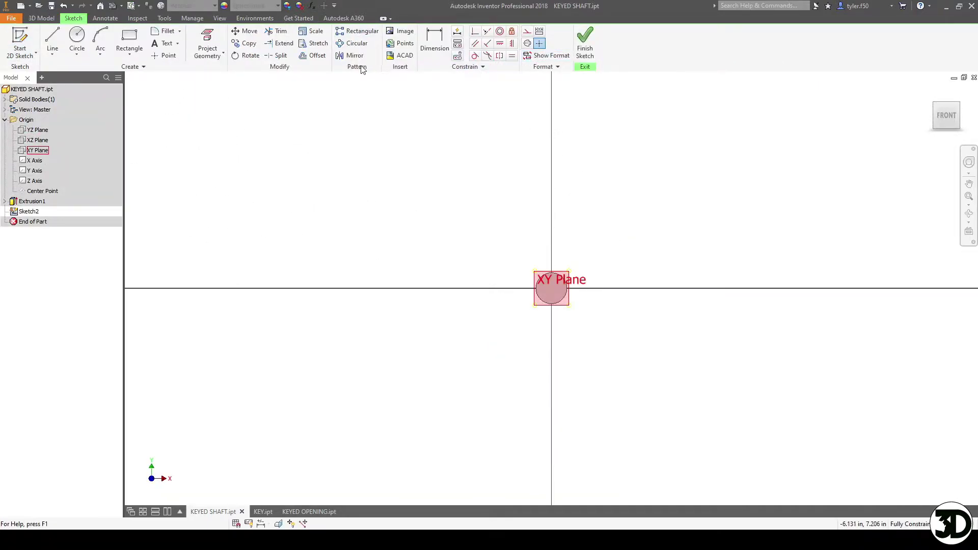
{"action": "left_click", "coordinate": [209, 53]}
{"action": "left_click", "coordinate": [217, 86]}
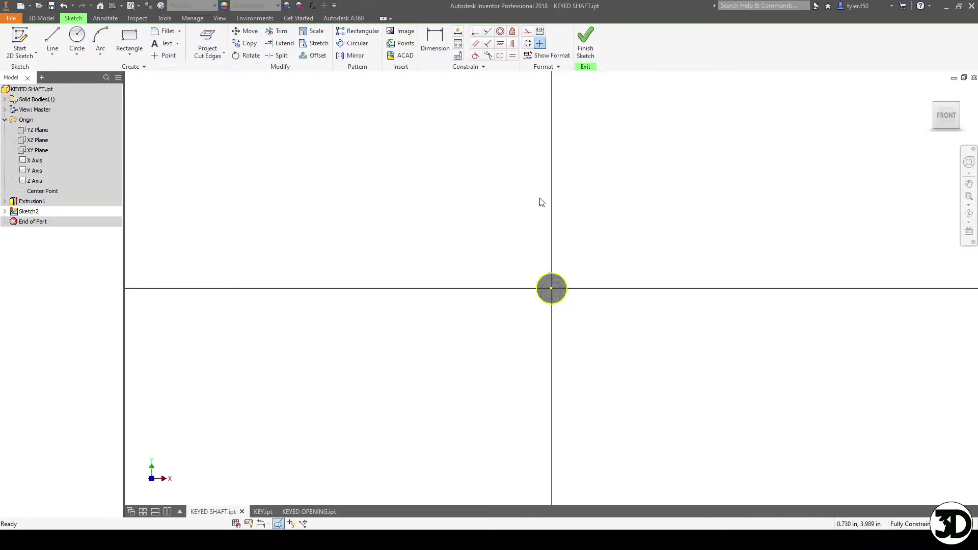
- Draw a rectangle above the projected shaft circle
{"action": "left_click", "coordinate": [129, 43]}
{"action": "scroll", "coordinate": [581, 282], "scroll_direction": "up", "scroll_amount": 3}
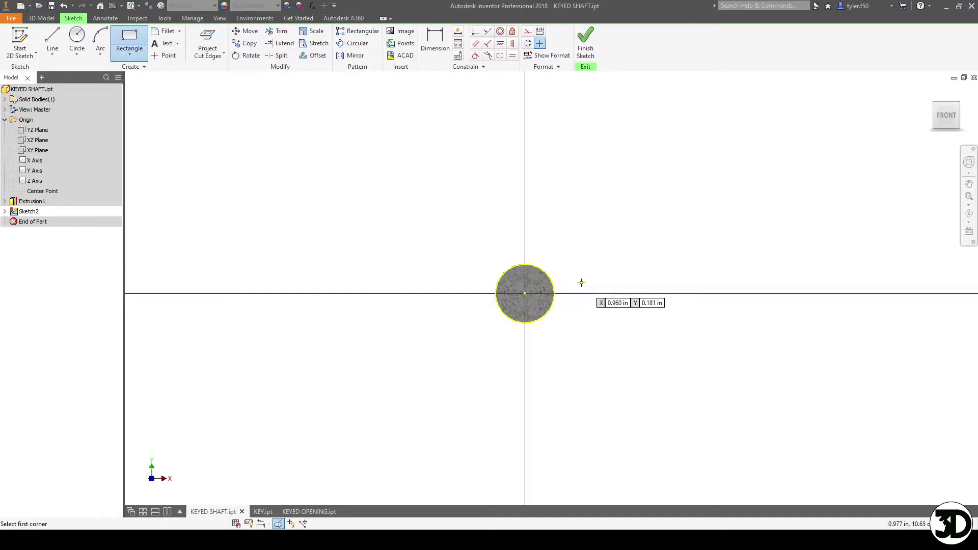
{"action": "scroll", "coordinate": [553, 278], "scroll_direction": "up", "scroll_amount": 5}
{"action": "scroll", "coordinate": [316, 153], "scroll_direction": "down", "scroll_amount": 2}
{"action": "left_click", "coordinate": [310, 128]}
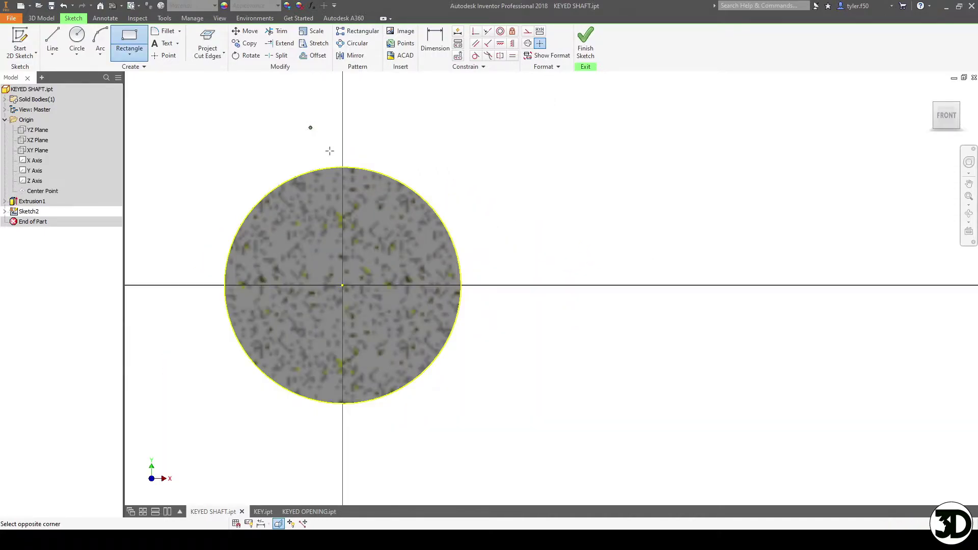
{"action": "left_click", "coordinate": [377, 211]}
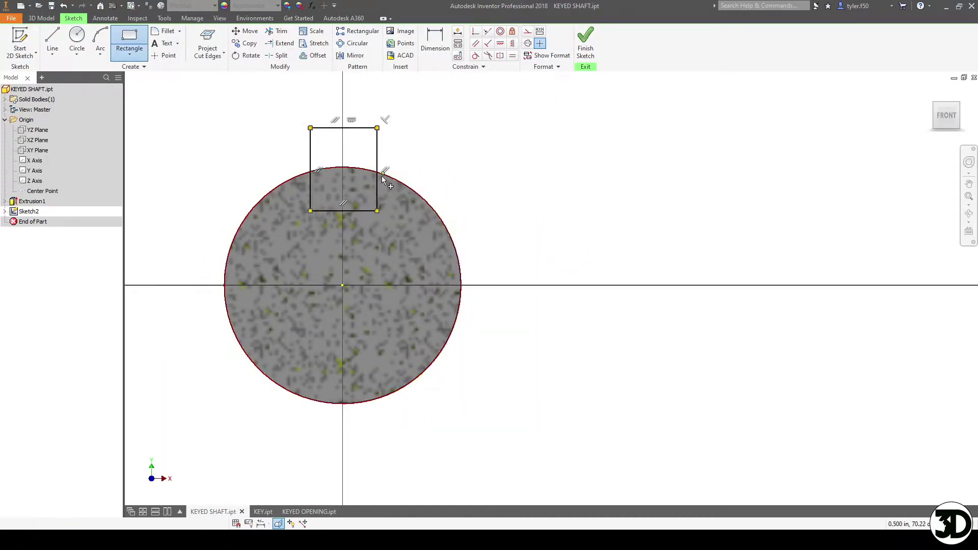
- Dimension the rectangle .25 high and 1/4 wide
{"action": "key", "text": "d"}
{"action": "left_click", "coordinate": [378, 158]}
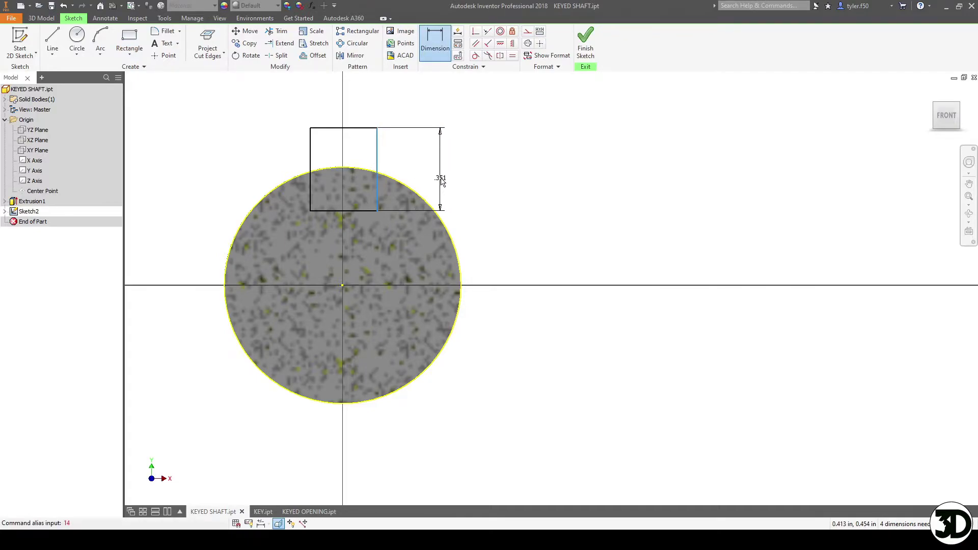
{"action": "left_click", "coordinate": [339, 190]}
{"action": "type", "text": ".25"}
{"action": "key", "text": "Return"}
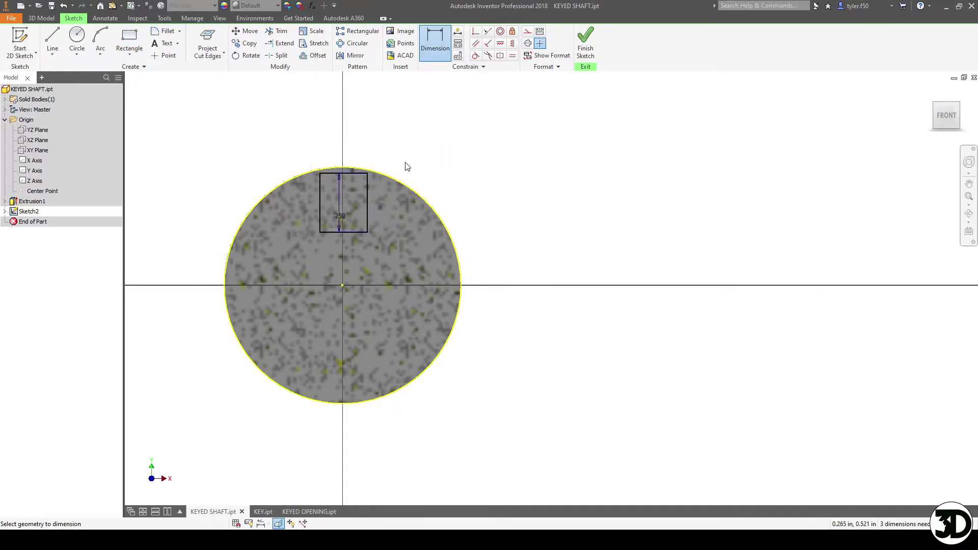
{"action": "left_click", "coordinate": [355, 236]}
{"action": "left_click", "coordinate": [346, 246]}
{"action": "type", "text": "1/4"}
{"action": "key", "text": "Return"}
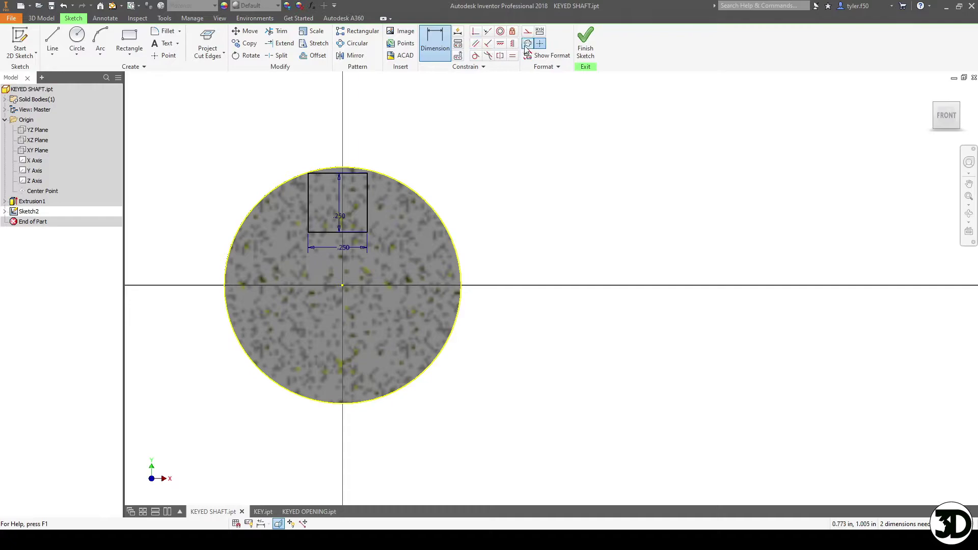
- Centre the square on the vertical axis and place it .859 above the circle's bottom
{"action": "left_click", "coordinate": [501, 56]}
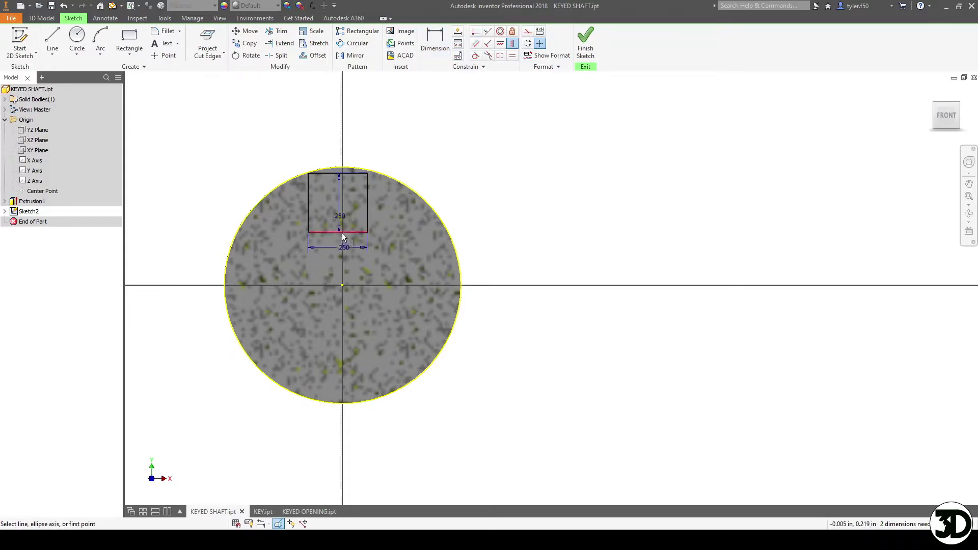
{"action": "left_click", "coordinate": [340, 233]}
{"action": "left_click", "coordinate": [343, 285]}
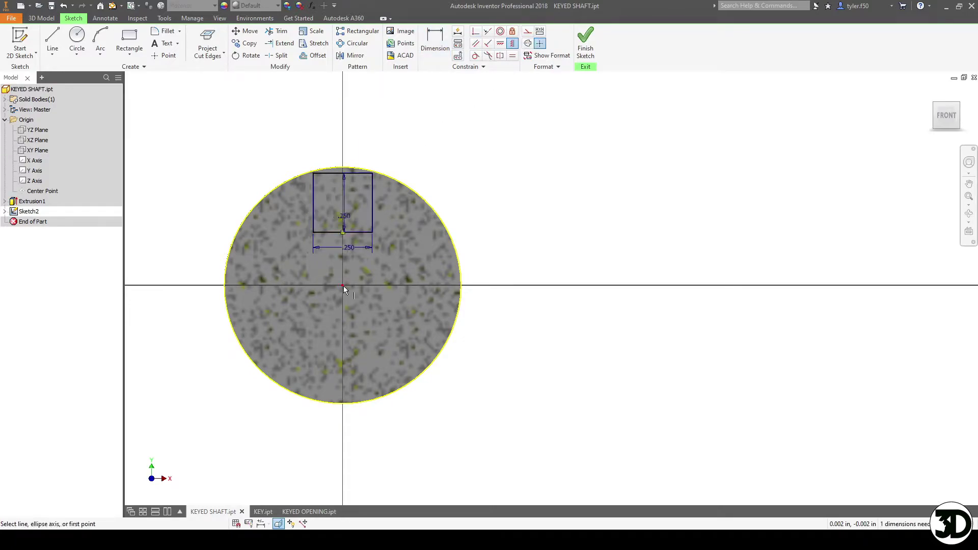
{"action": "key", "text": "d"}
{"action": "left_click", "coordinate": [355, 232]}
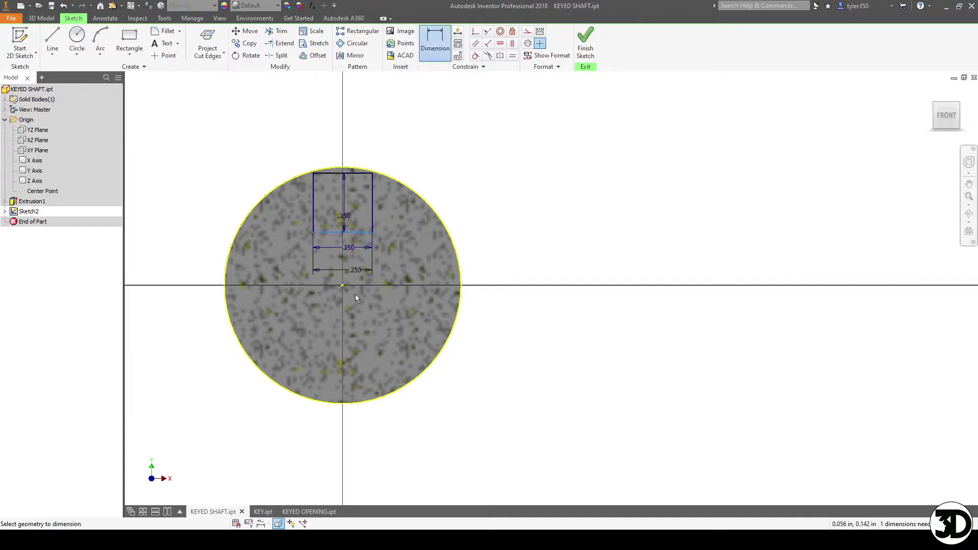
{"action": "left_click", "coordinate": [340, 402]}
{"action": "left_click", "coordinate": [493, 388]}
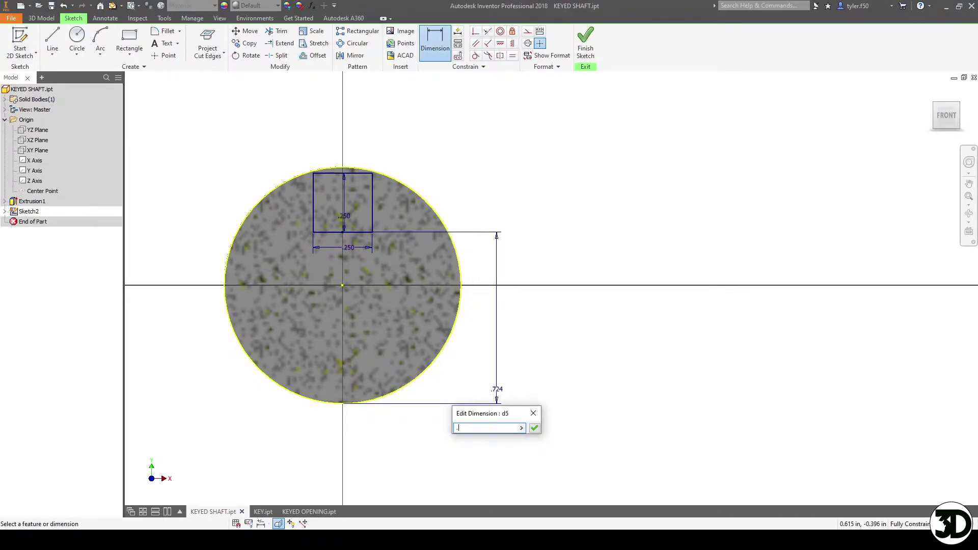
{"action": "key", "text": "Return"}
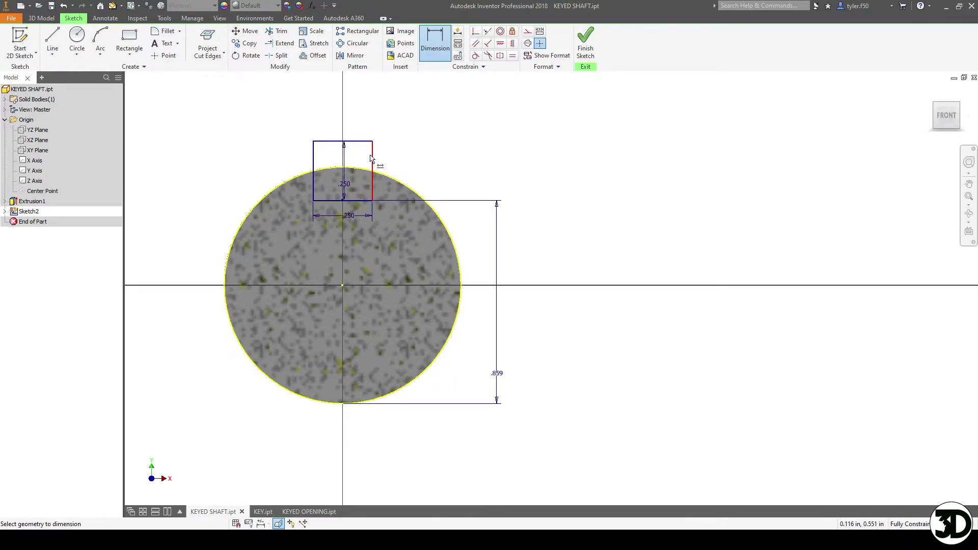
{"action": "key", "text": "e"}
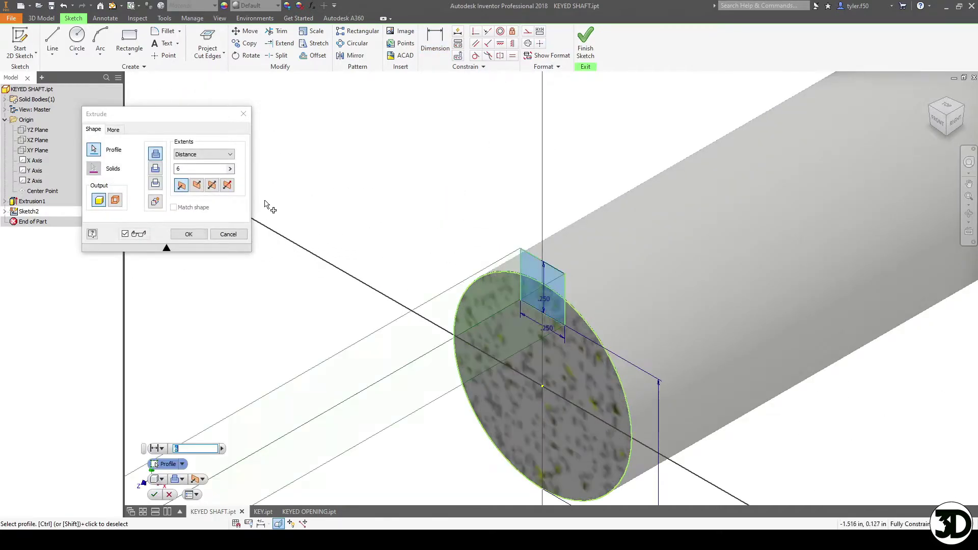
- Cut the keyway profile symmetrically into the shaft as Extrusion2
{"action": "type", "text": "1"}
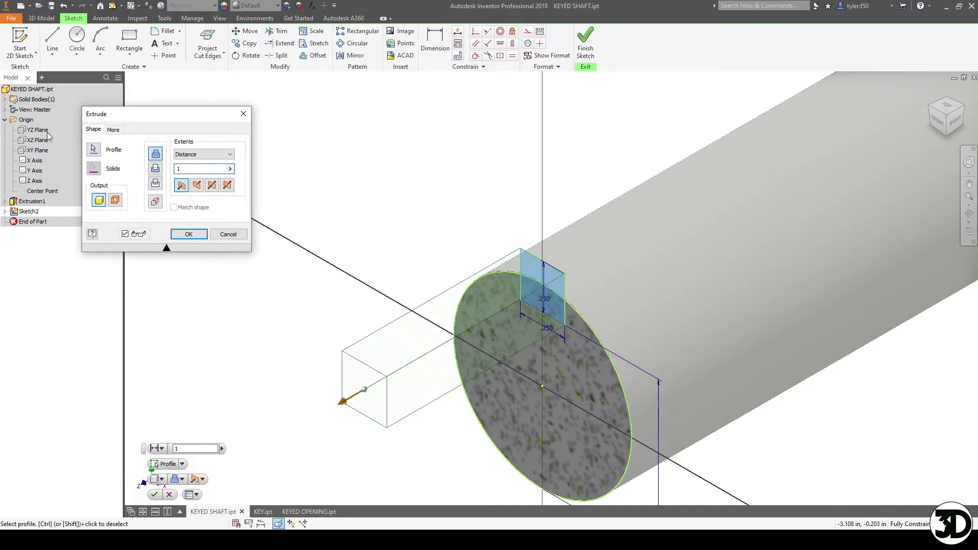
{"action": "left_click", "coordinate": [212, 184]}
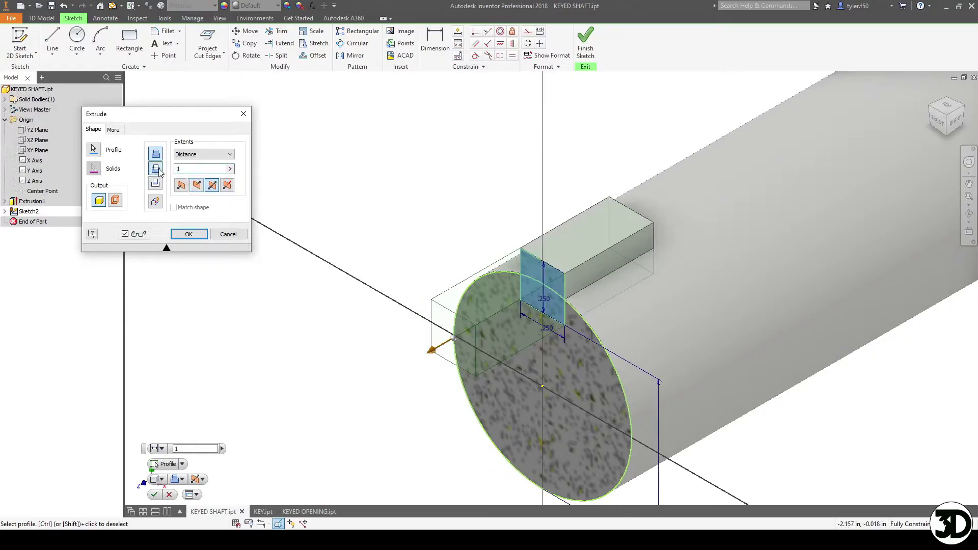
{"action": "left_click", "coordinate": [155, 168]}
{"action": "left_click", "coordinate": [189, 234]}
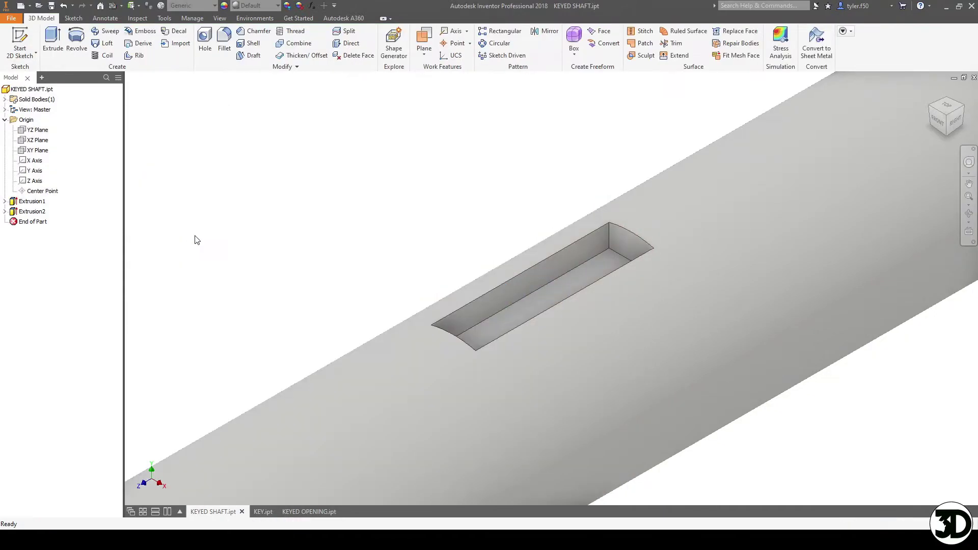
- Review the keyed shaft from several angles, then switch to KEYED OPENING.ipt
{"action": "key", "text": "F4"}
{"action": "left_click_drag", "start_coordinate": [595, 324], "coordinate": [607, 255]}
{"action": "key", "text": "Escape"}
{"action": "scroll", "coordinate": [601, 224], "scroll_direction": "down", "scroll_amount": 5}
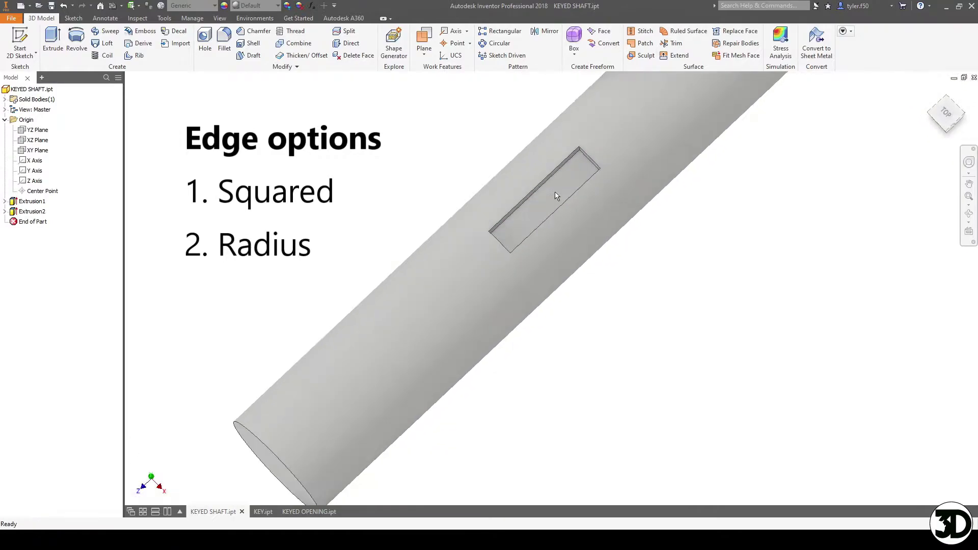
{"action": "key", "text": "F4"}
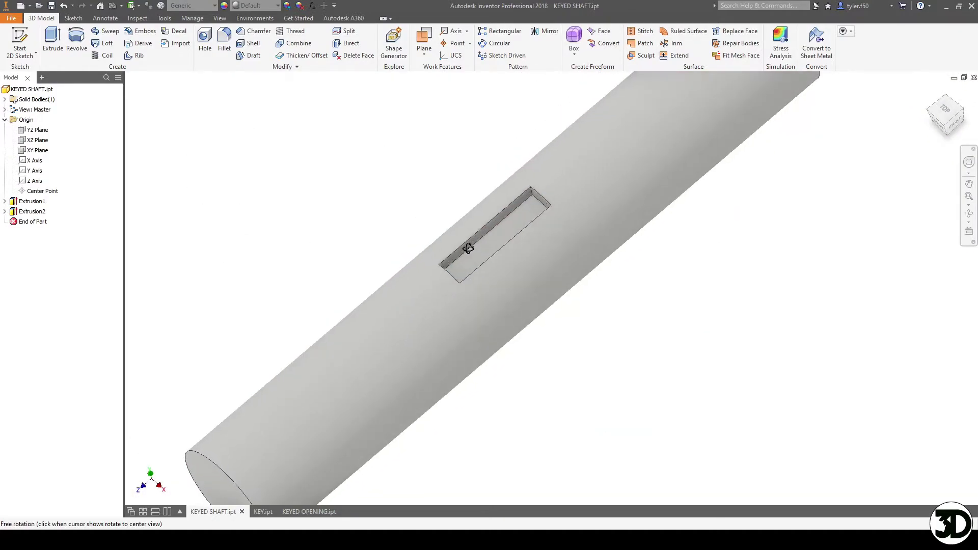
{"action": "left_click_drag", "start_coordinate": [458, 258], "coordinate": [550, 204]}
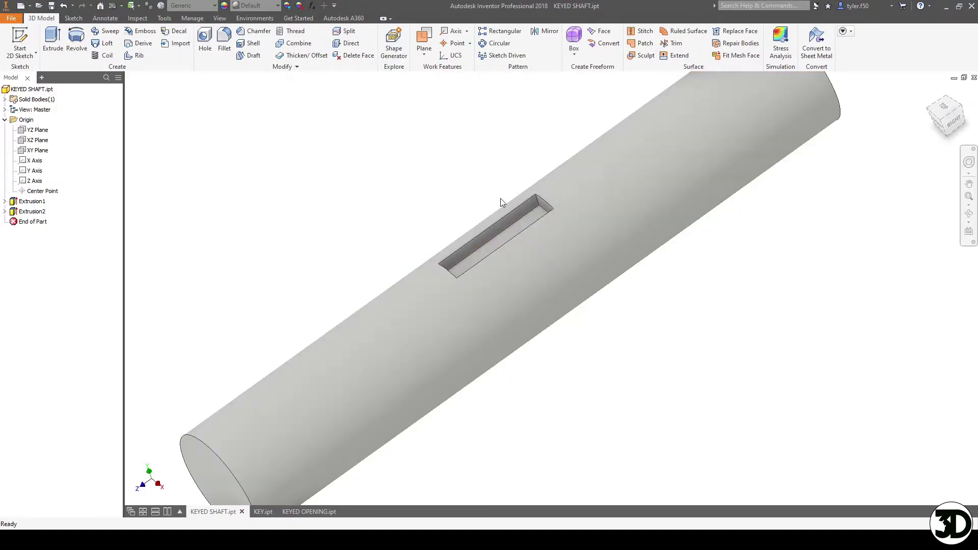
{"action": "scroll", "coordinate": [531, 211], "scroll_direction": "up", "scroll_amount": 3}
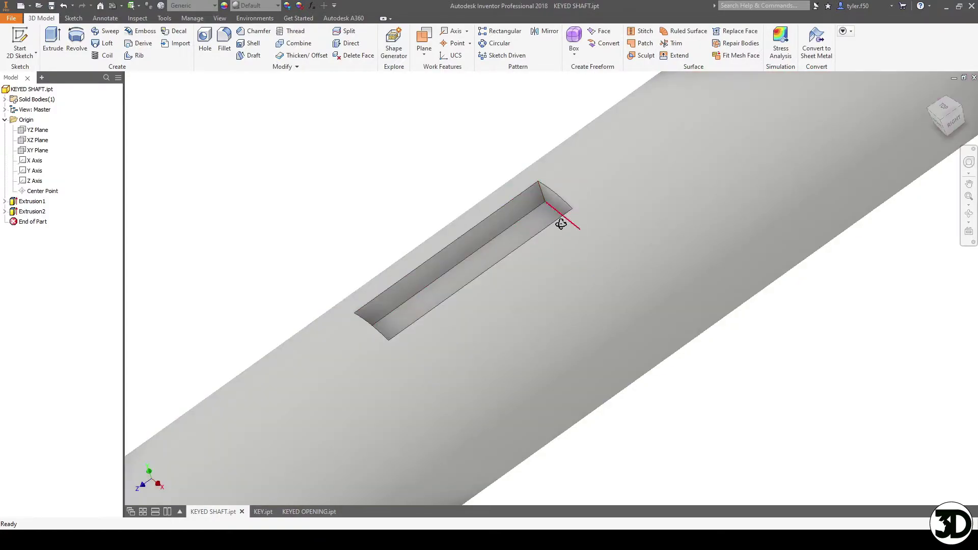
{"action": "key", "text": "F4"}
{"action": "left_click_drag", "start_coordinate": [568, 217], "coordinate": [526, 255]}
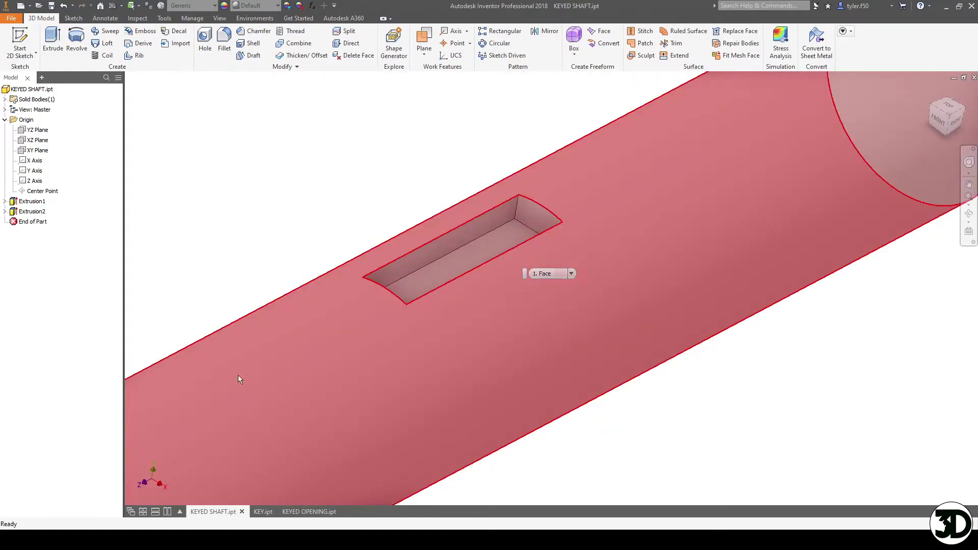
{"action": "key", "text": "F2"}
{"action": "left_click_drag", "start_coordinate": [237, 375], "coordinate": [479, 303]}
{"action": "key", "text": "Home"}
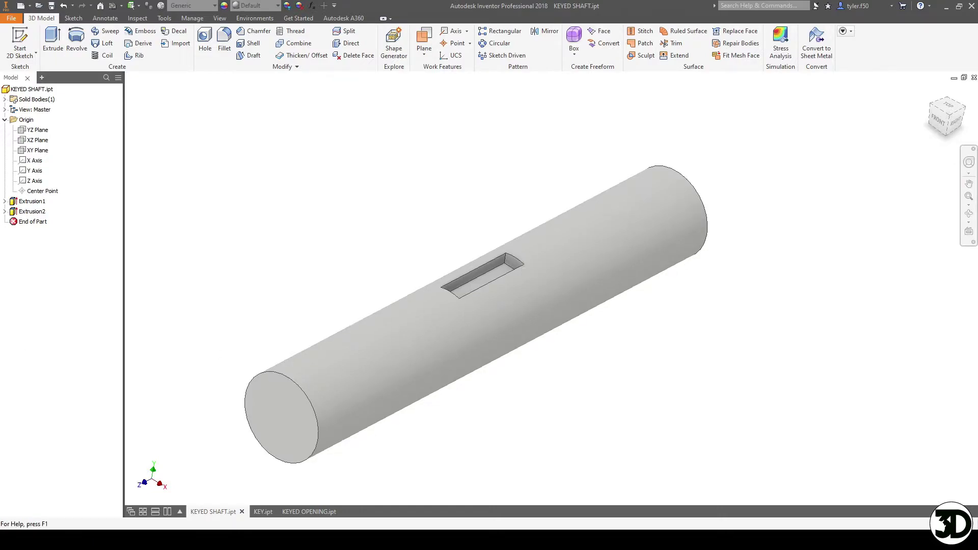
{"action": "left_click", "coordinate": [308, 512]}
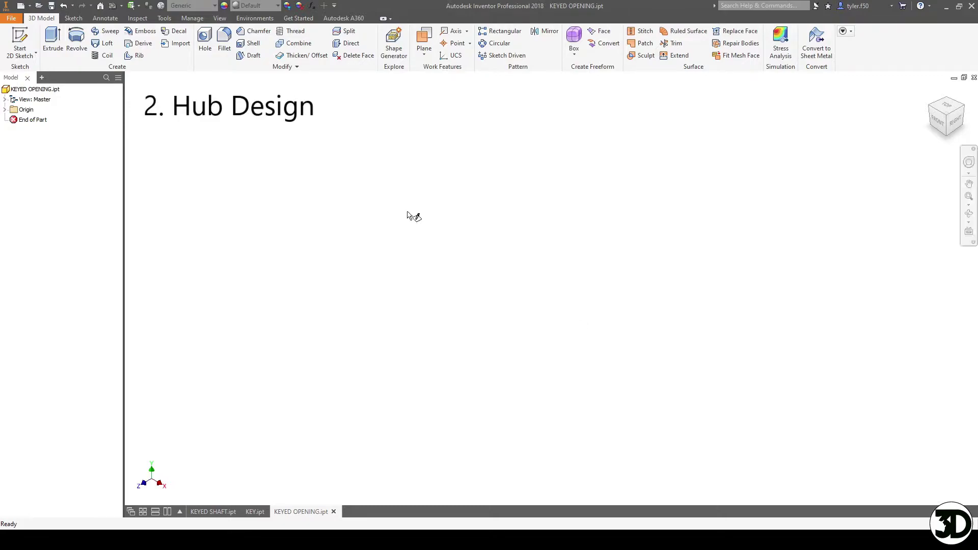
- On a new origin-plane sketch, draw concentric 1.01 and 2.25 diameter circles at the origin
{"action": "key", "text": "s"}
{"action": "left_click", "coordinate": [499, 159]}
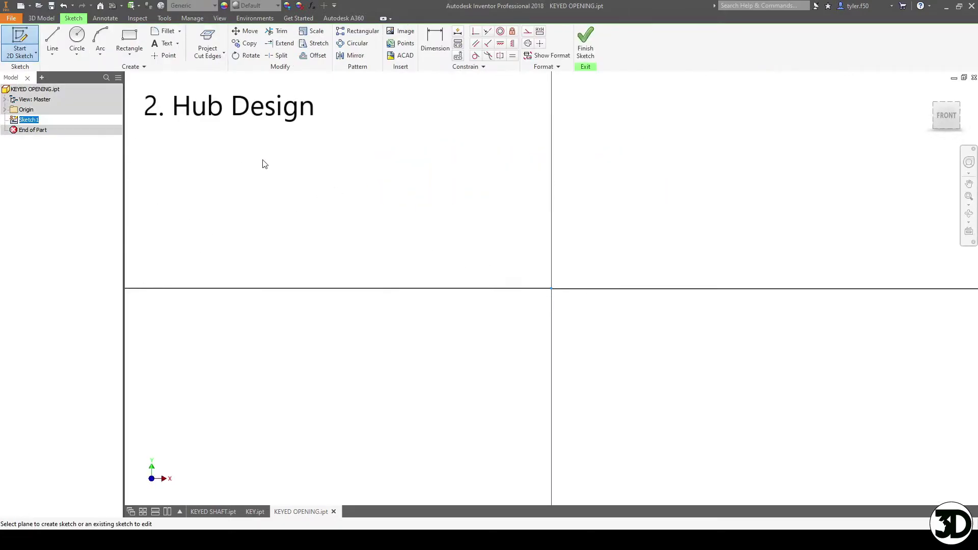
{"action": "key", "text": "c"}
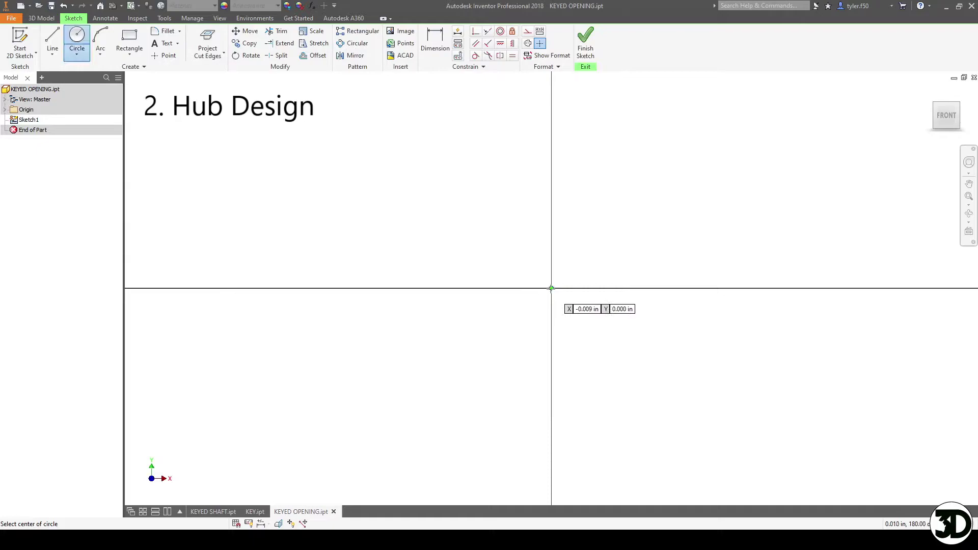
{"action": "left_click", "coordinate": [550, 289]}
{"action": "type", "text": "1.01"}
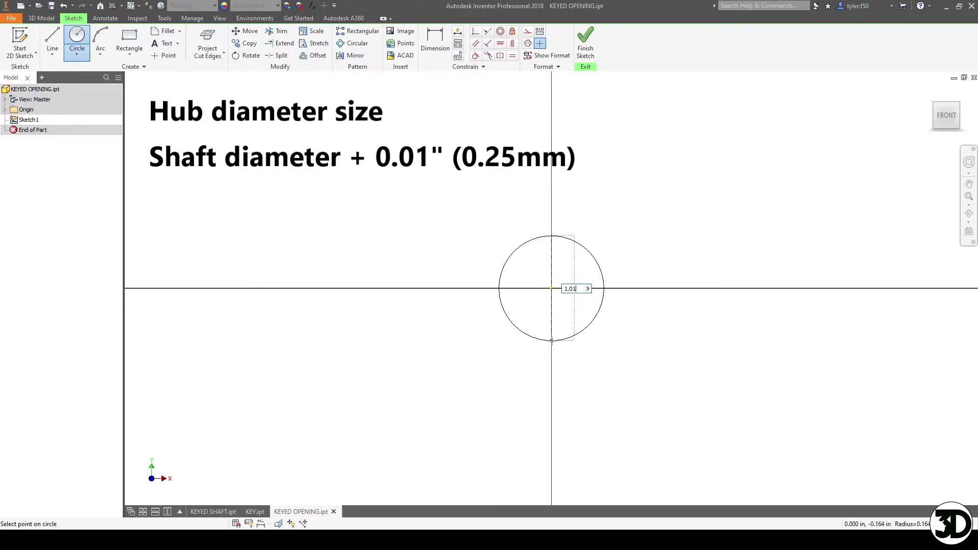
{"action": "key", "text": "Return"}
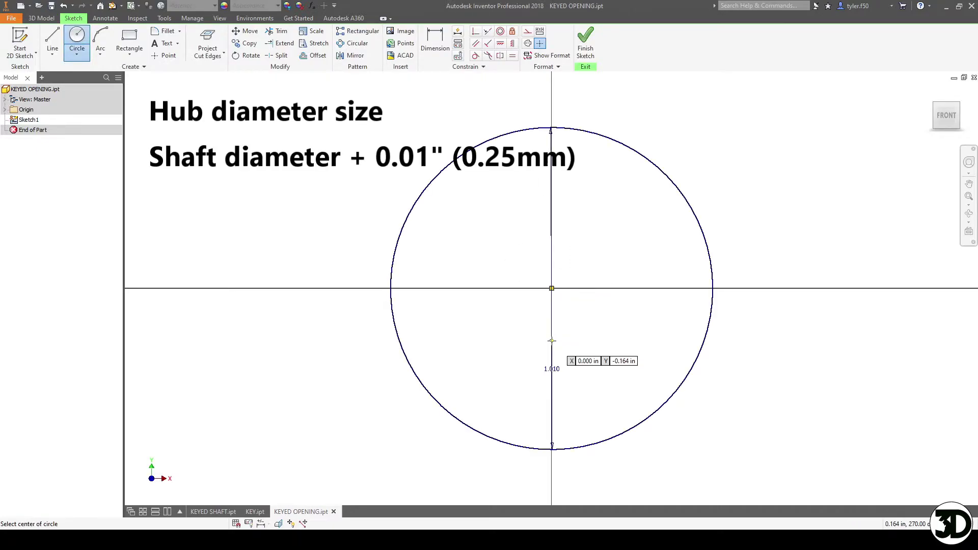
{"action": "left_click", "coordinate": [551, 288]}
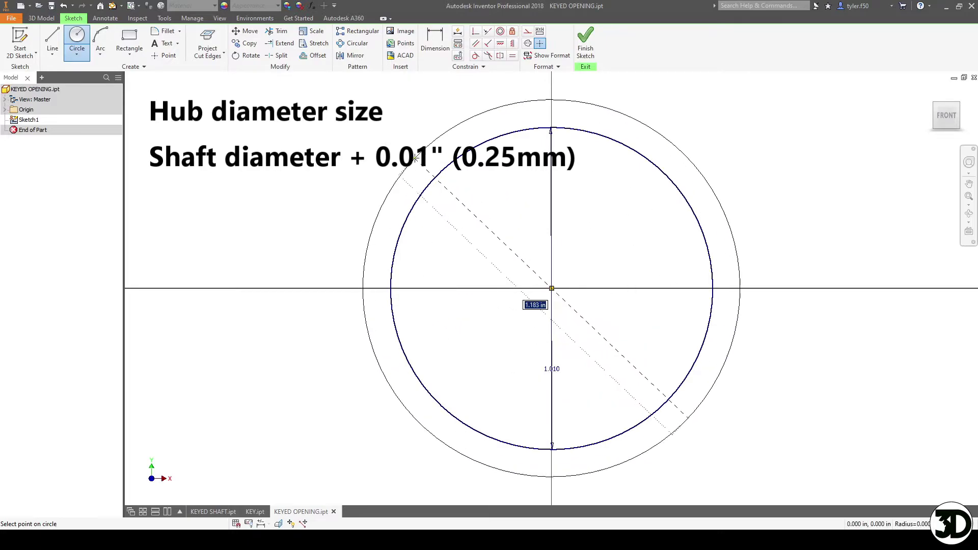
{"action": "type", "text": "2.25"}
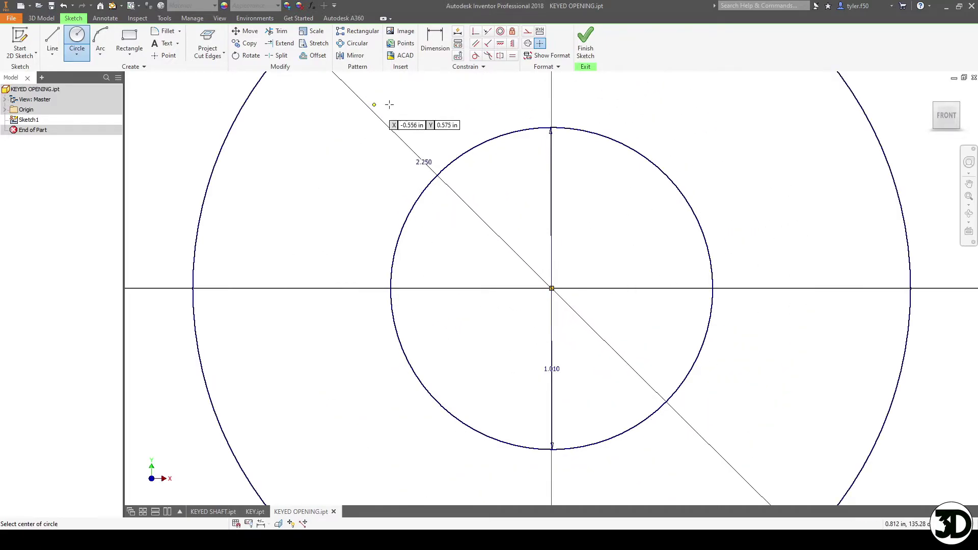
{"action": "key", "text": "Return"}
{"action": "scroll", "coordinate": [473, 244], "scroll_direction": "down", "scroll_amount": 3}
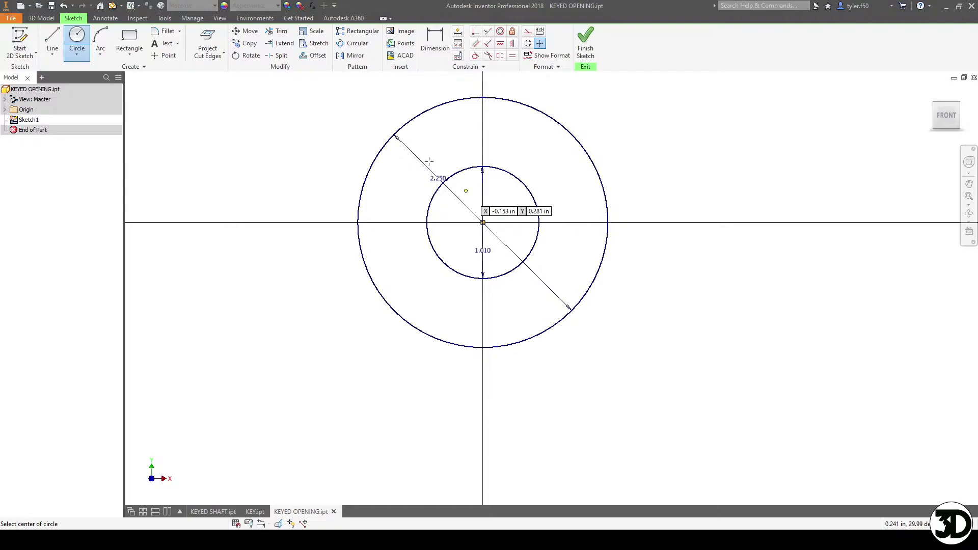
{"action": "key", "text": "e"}
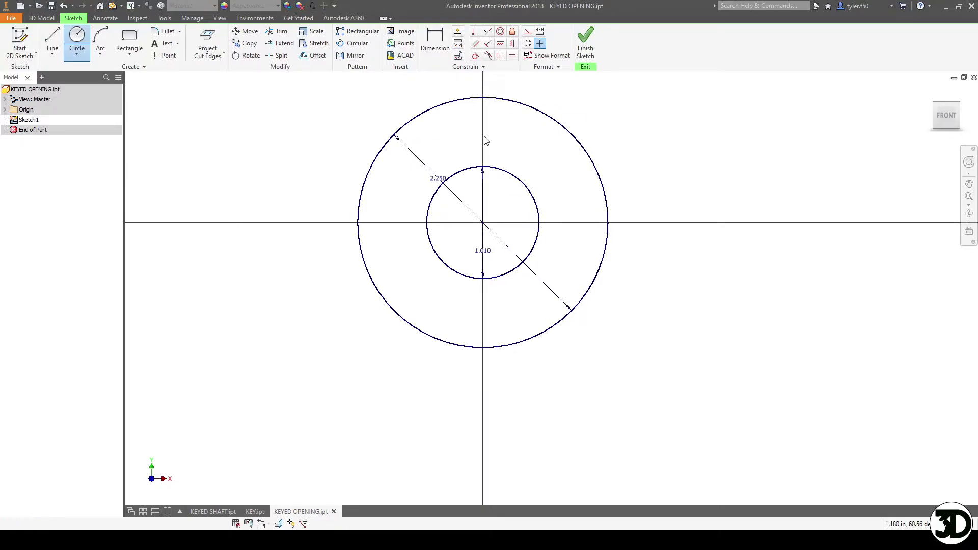
- Extrude the ring symmetrically 3 in into the hub, then start a sketch on its end face
{"action": "left_click", "coordinate": [667, 168]}
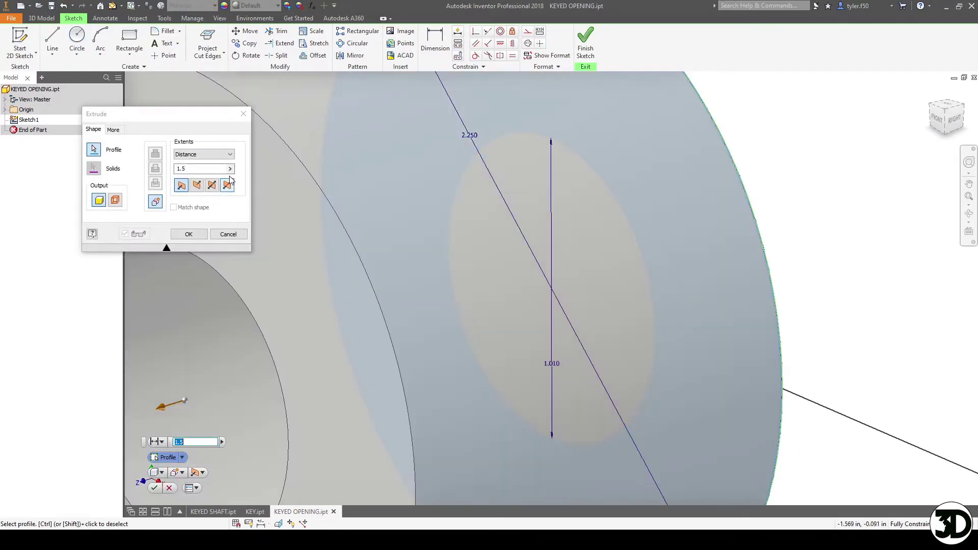
{"action": "left_click", "coordinate": [208, 189]}
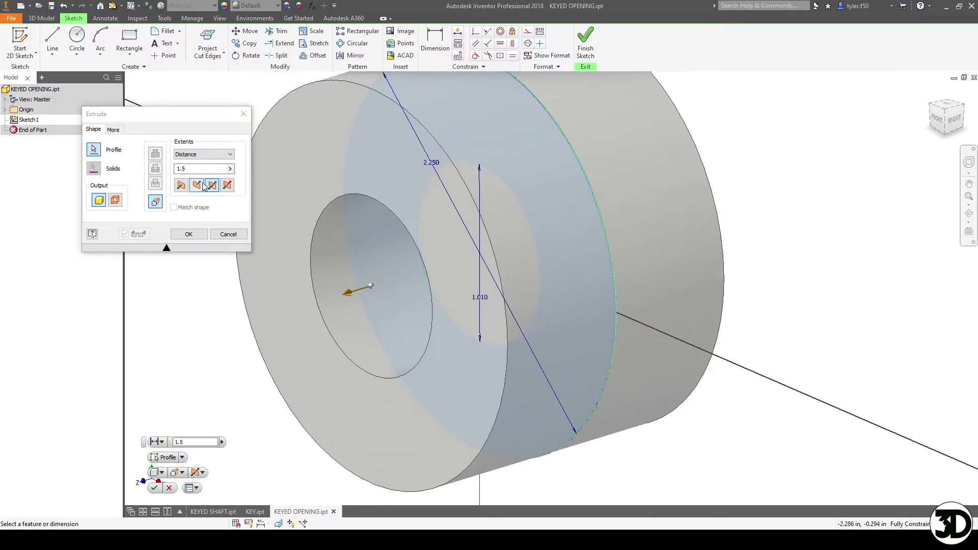
{"action": "type", "text": "3"}
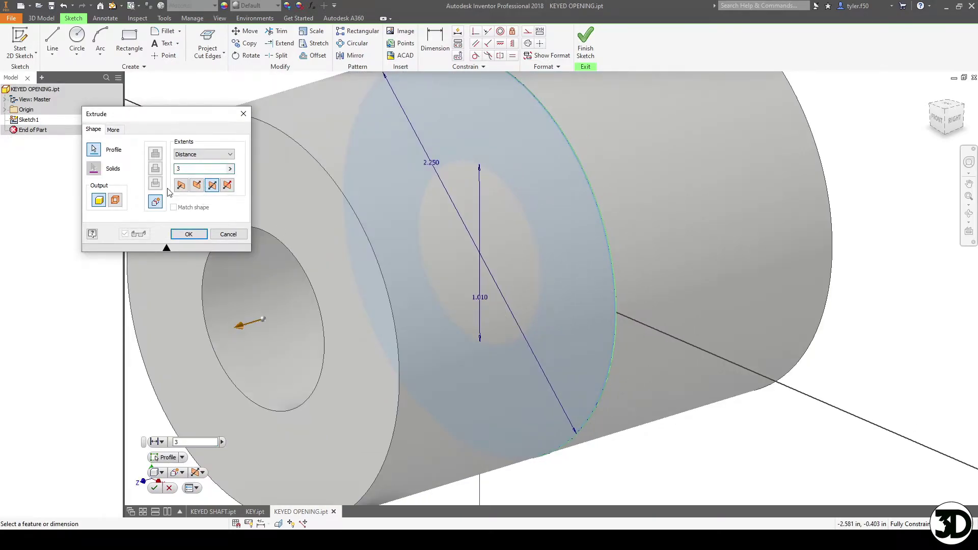
{"action": "left_click", "coordinate": [187, 234]}
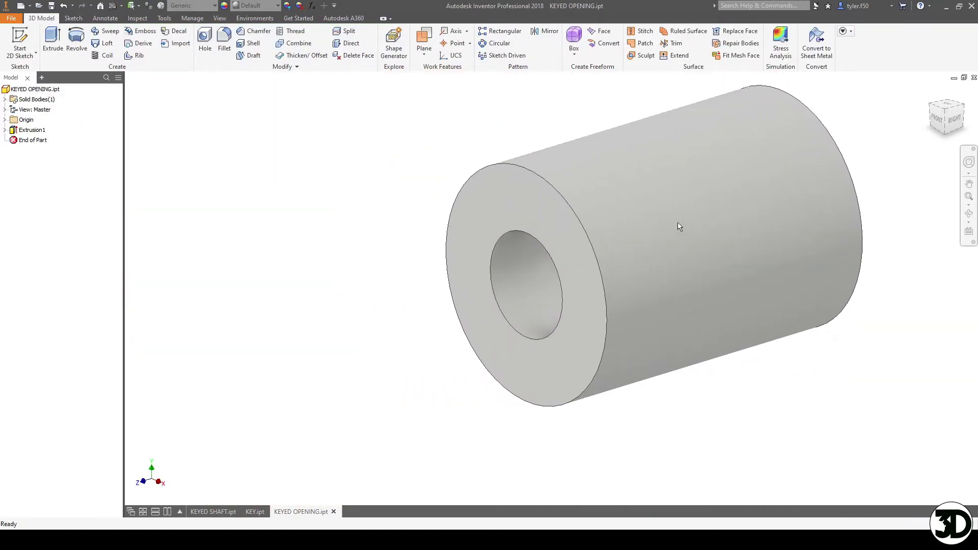
{"action": "left_click", "coordinate": [498, 191]}
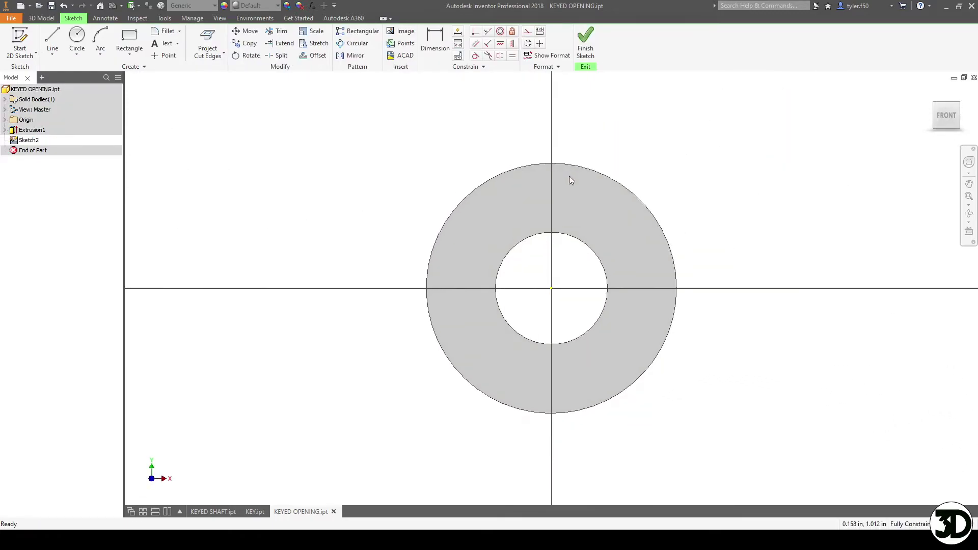
- Project the part edges and draw a 0.25 by 0.25 square above the bore
{"action": "left_click", "coordinate": [207, 43]}
{"action": "left_click", "coordinate": [130, 41]}
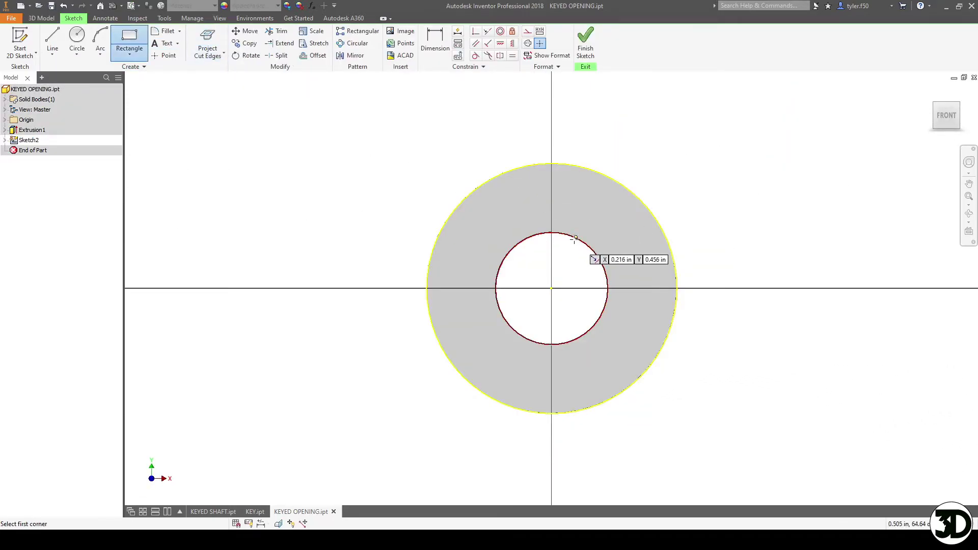
{"action": "scroll", "coordinate": [573, 237], "scroll_direction": "up", "scroll_amount": 3}
{"action": "left_click", "coordinate": [490, 179]}
{"action": "type", "text": "0.25"}
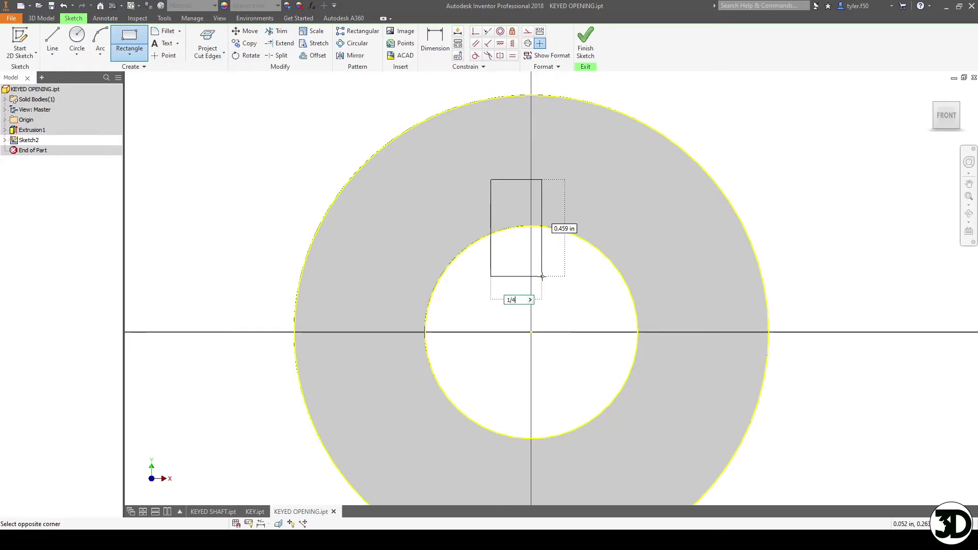
{"action": "key", "text": "Tab"}
{"action": "type", "text": "0.25"}
{"action": "key", "text": "Tab"}
{"action": "key", "text": "Return"}
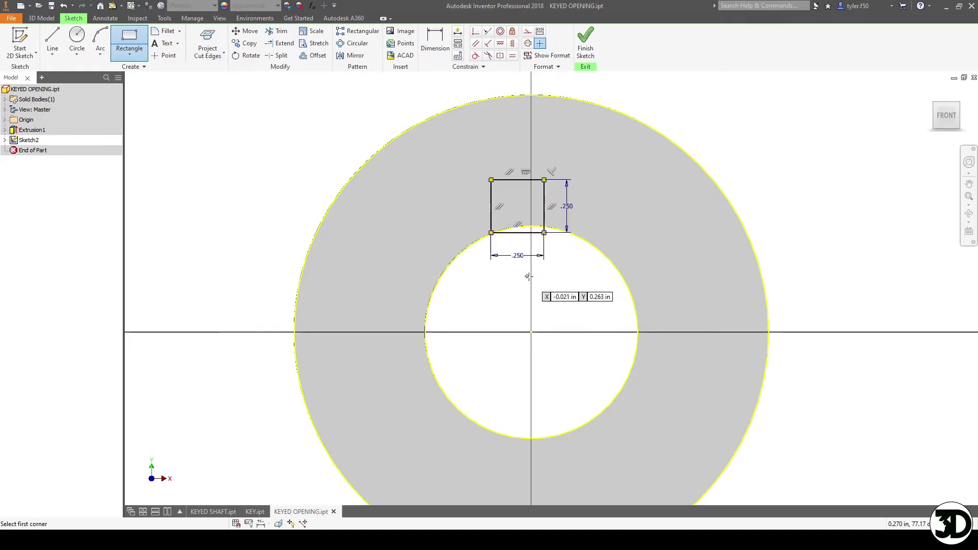
- Align the square vertically with the centre and dimension it 1.114 from the bore
{"action": "left_click", "coordinate": [512, 44]}
{"action": "left_click", "coordinate": [519, 234]}
{"action": "left_click", "coordinate": [532, 334]}
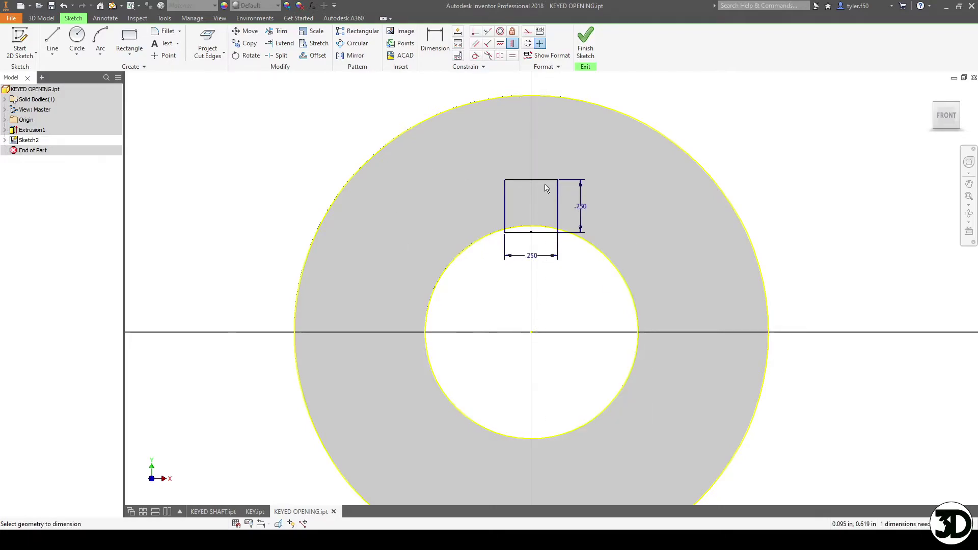
{"action": "key", "text": "d"}
{"action": "left_click", "coordinate": [534, 441]}
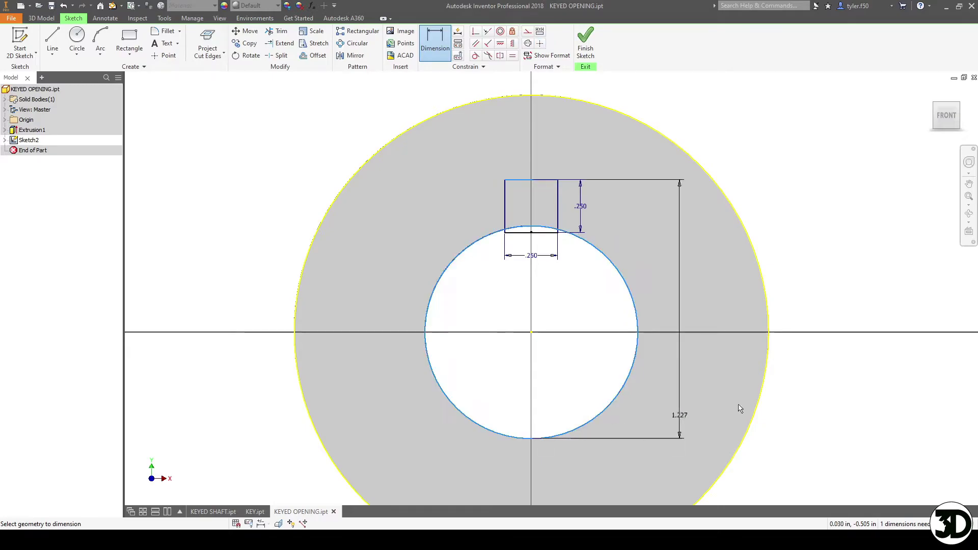
{"action": "left_click", "coordinate": [825, 399]}
{"action": "type", "text": "1.114"}
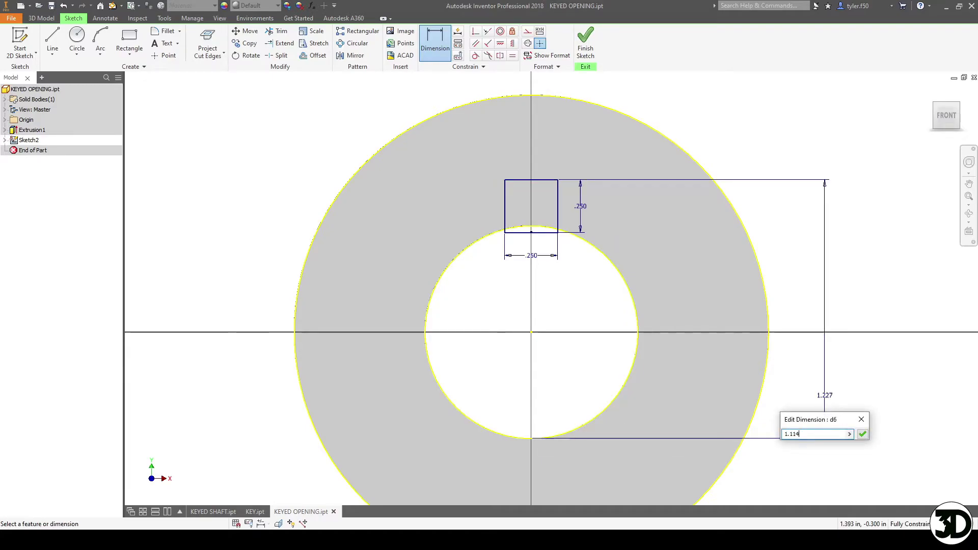
{"action": "key", "text": "Return"}
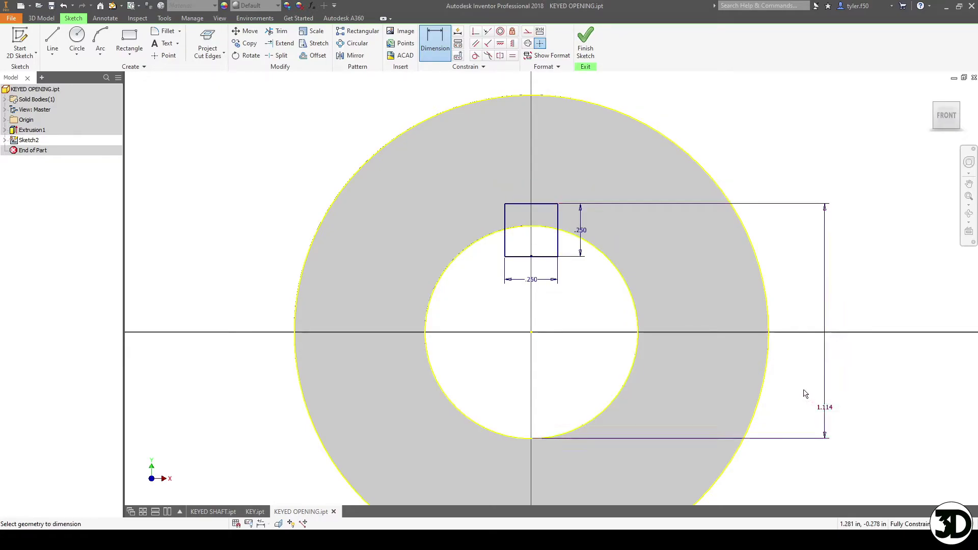
{"action": "key", "text": "e"}
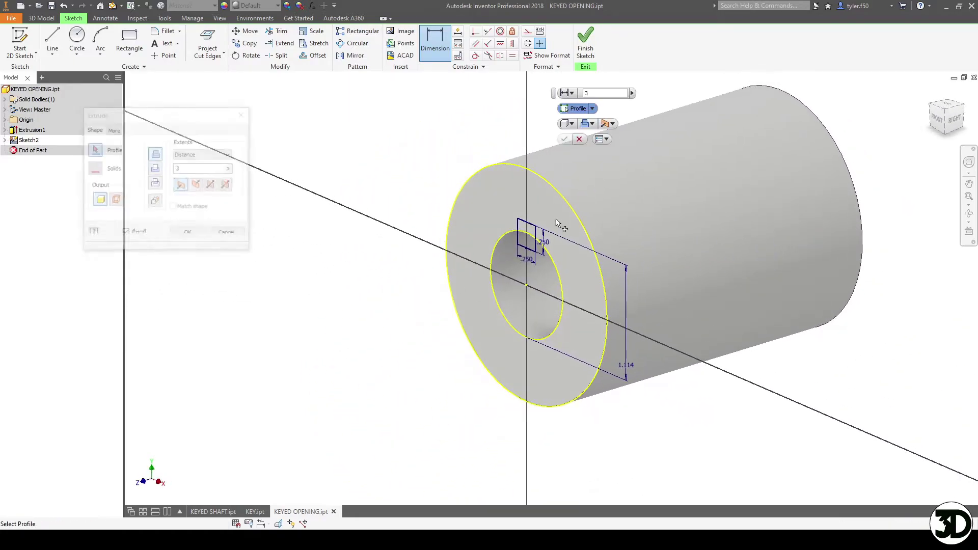
- Cut the square keyway profile into the hub's bore as Extrusion2
{"action": "left_click", "coordinate": [531, 239]}
{"action": "left_click", "coordinate": [529, 265]}
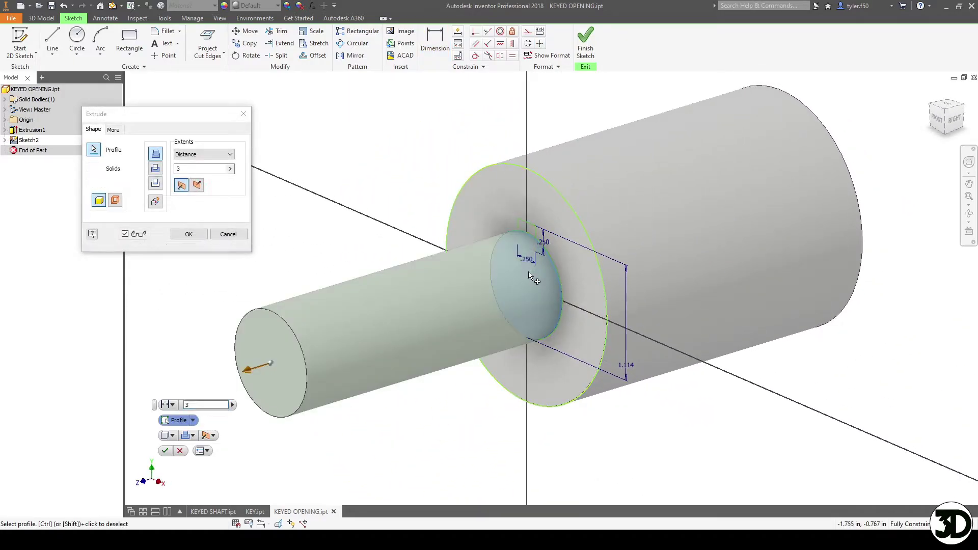
{"action": "left_click", "coordinate": [528, 268]}
{"action": "left_click", "coordinate": [527, 239]}
{"action": "left_click", "coordinate": [155, 168]}
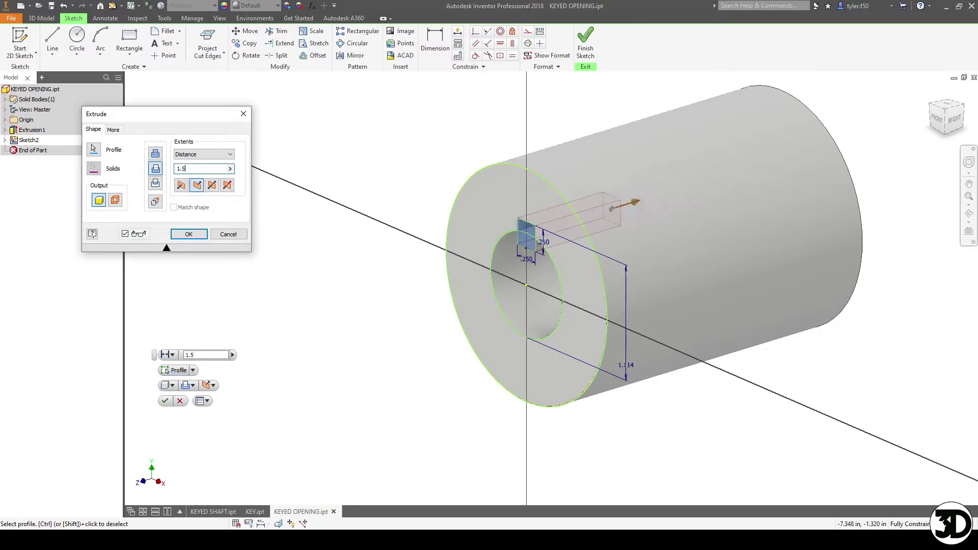
{"action": "key", "text": "Return"}
- Orbit to view the keyed bore face-on, then switch to KEY.ipt
{"action": "key", "text": "F4"}
{"action": "left_click_drag", "start_coordinate": [526, 353], "coordinate": [556, 233]}
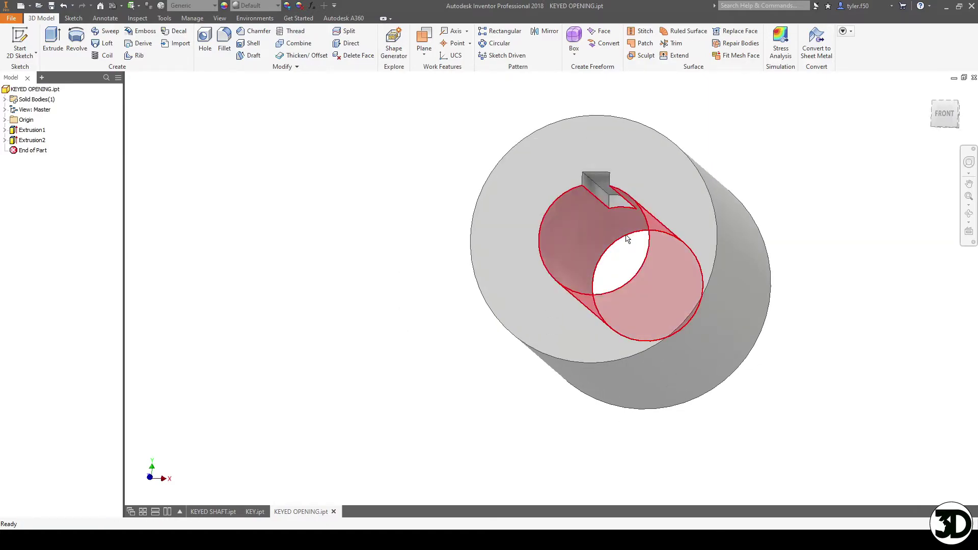
{"action": "mouse_move", "coordinate": [643, 254]}
{"action": "key", "text": "F4"}
{"action": "left_click_drag", "start_coordinate": [633, 203], "coordinate": [602, 241]}
{"action": "key", "text": "Escape"}
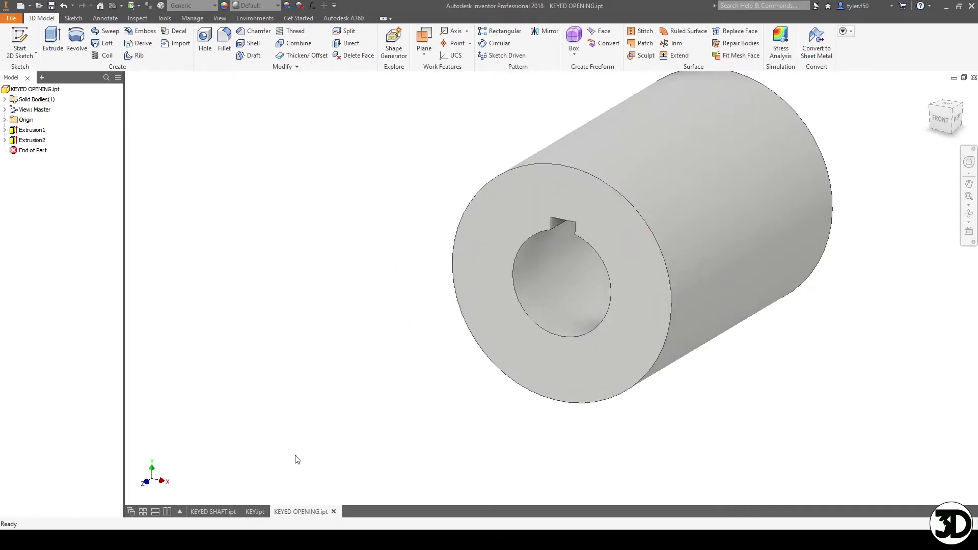
{"action": "left_click", "coordinate": [254, 511]}
- Start a sketch on an origin plane and draw a rectangle from the origin
{"action": "key", "text": "s"}
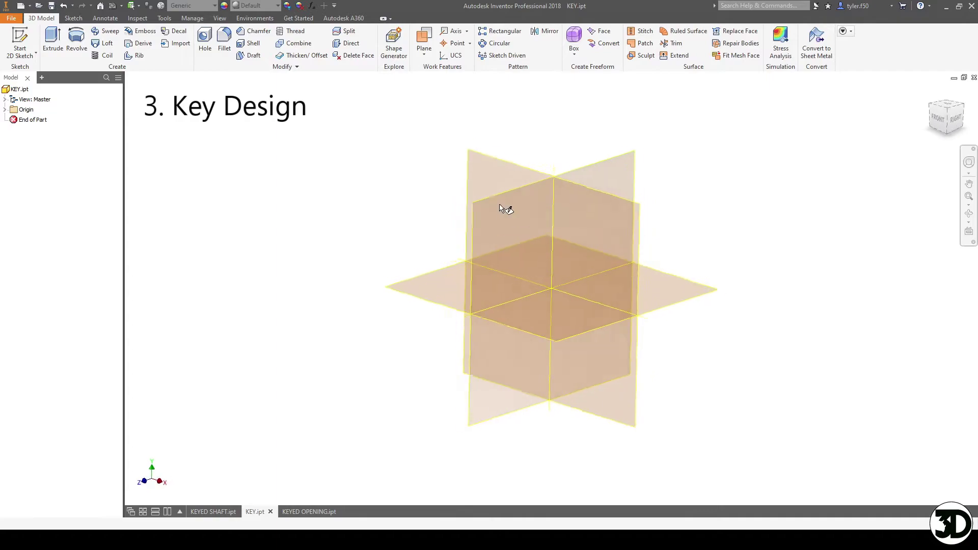
{"action": "left_click", "coordinate": [486, 153]}
{"action": "key", "text": "r"}
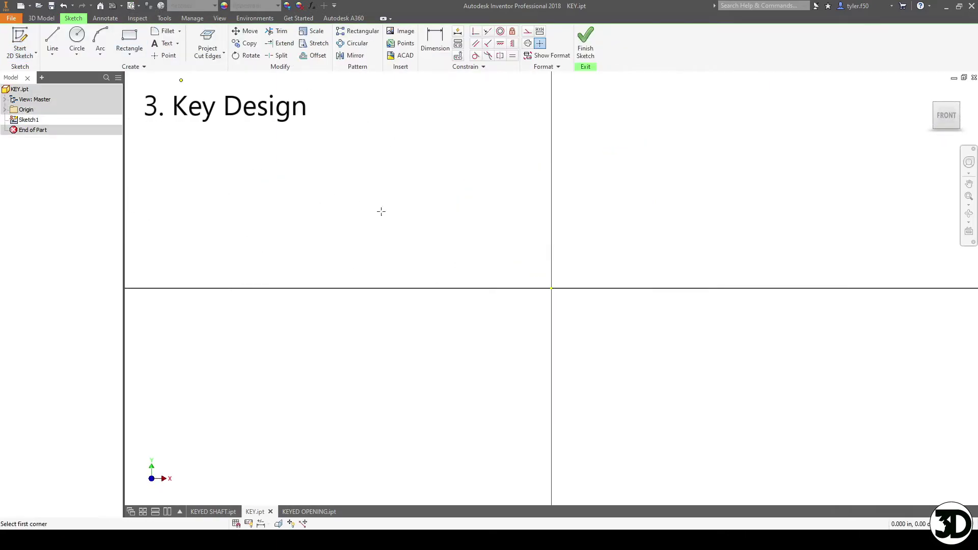
{"action": "left_click", "coordinate": [550, 289]}
{"action": "left_click", "coordinate": [575, 318]}
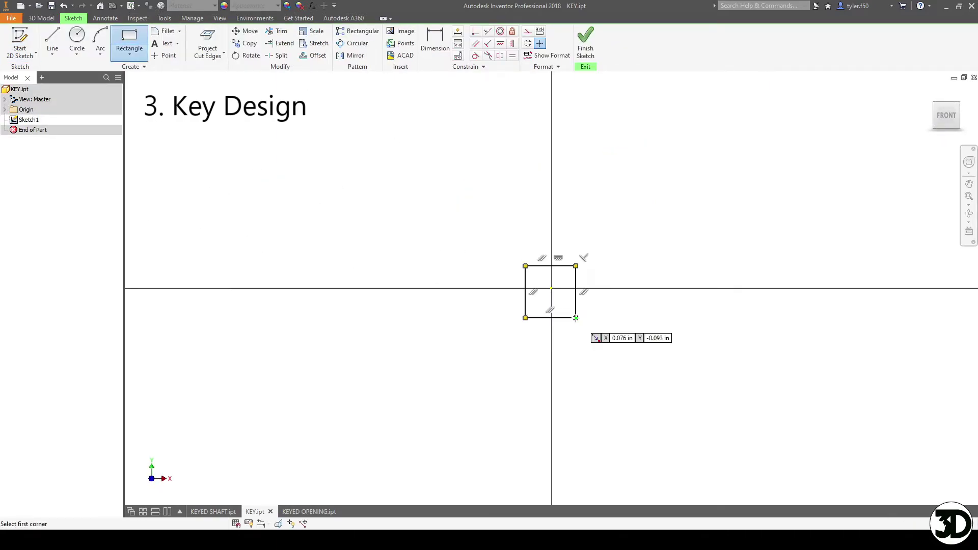
- Dimension both sides of the rectangle to 0.250 in (1/4)
{"action": "key", "text": "d"}
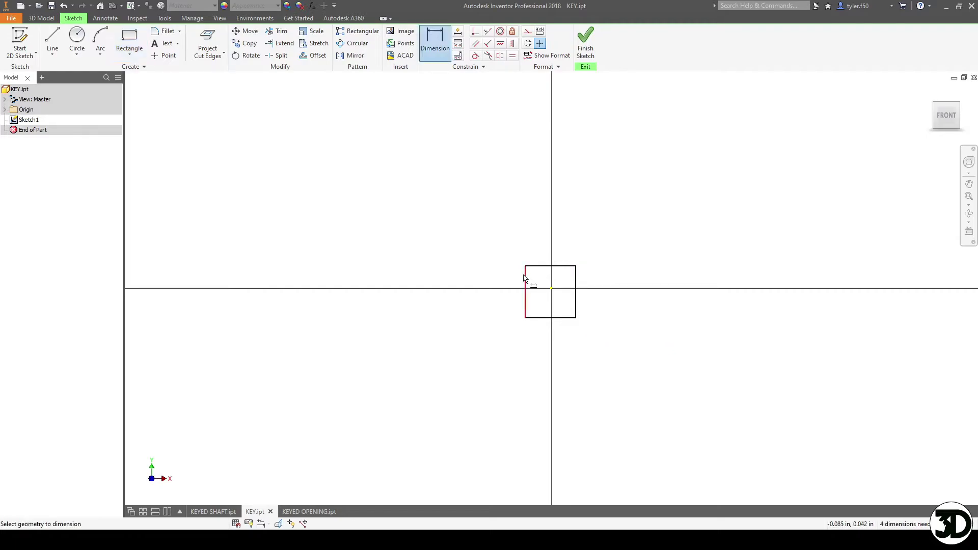
{"action": "left_click", "coordinate": [525, 288]}
{"action": "left_click", "coordinate": [499, 281]}
{"action": "key", "text": "Return"}
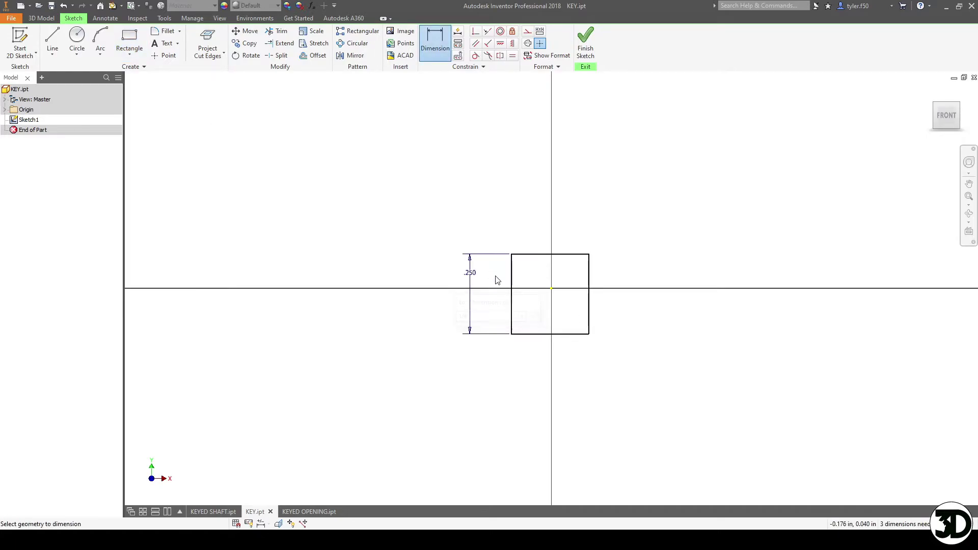
{"action": "left_click", "coordinate": [524, 255]}
{"action": "left_click", "coordinate": [519, 219]}
{"action": "type", "text": "1/4"}
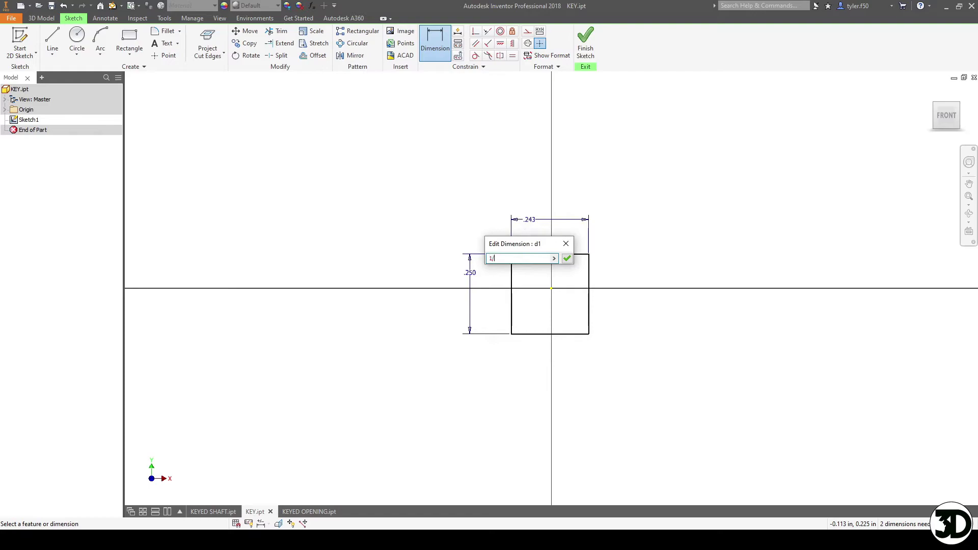
{"action": "key", "text": "Return"}
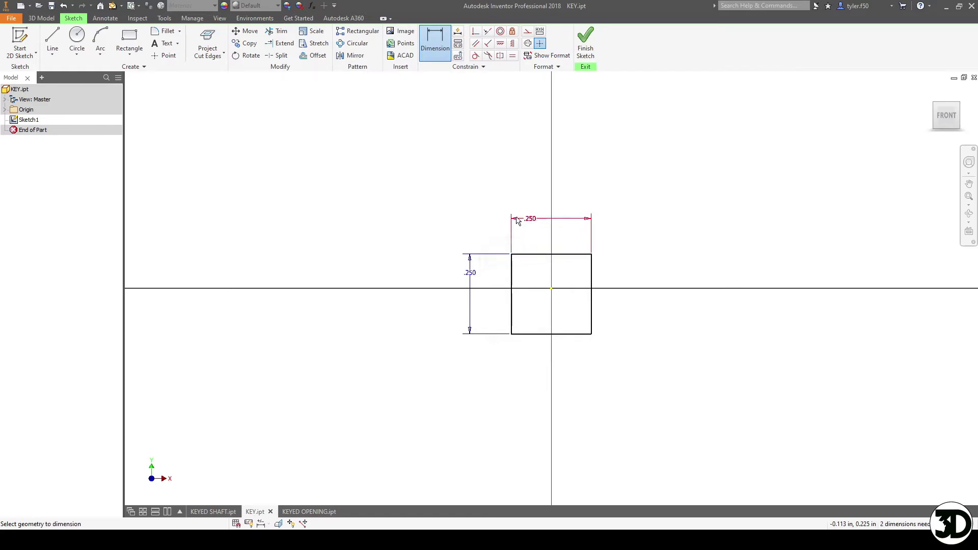
- Add Symmetric and Horizontal constraints to centre the square on the origin
{"action": "left_click", "coordinate": [512, 43]}
{"action": "left_click", "coordinate": [551, 290]}
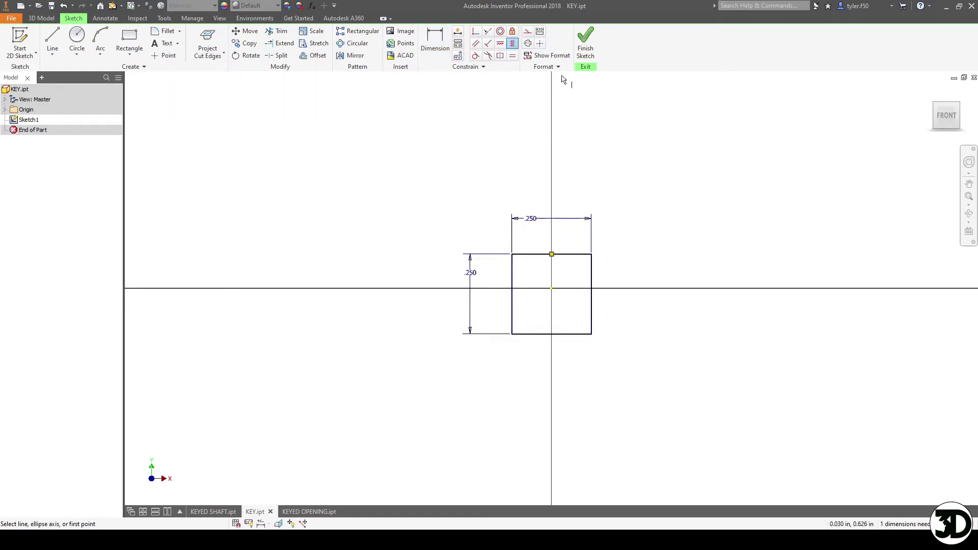
{"action": "left_click", "coordinate": [500, 44]}
{"action": "left_click", "coordinate": [512, 289]}
{"action": "left_click", "coordinate": [551, 289]}
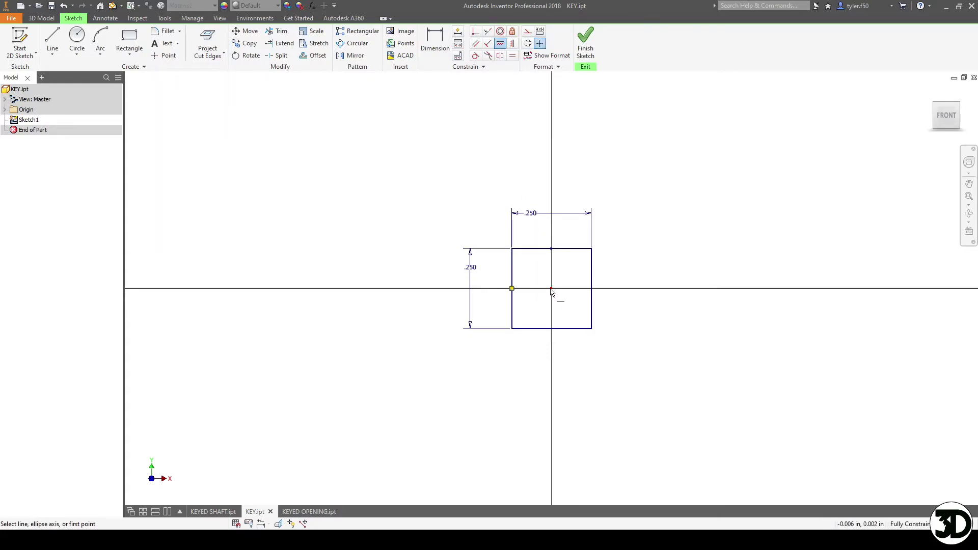
{"action": "key", "text": "e"}
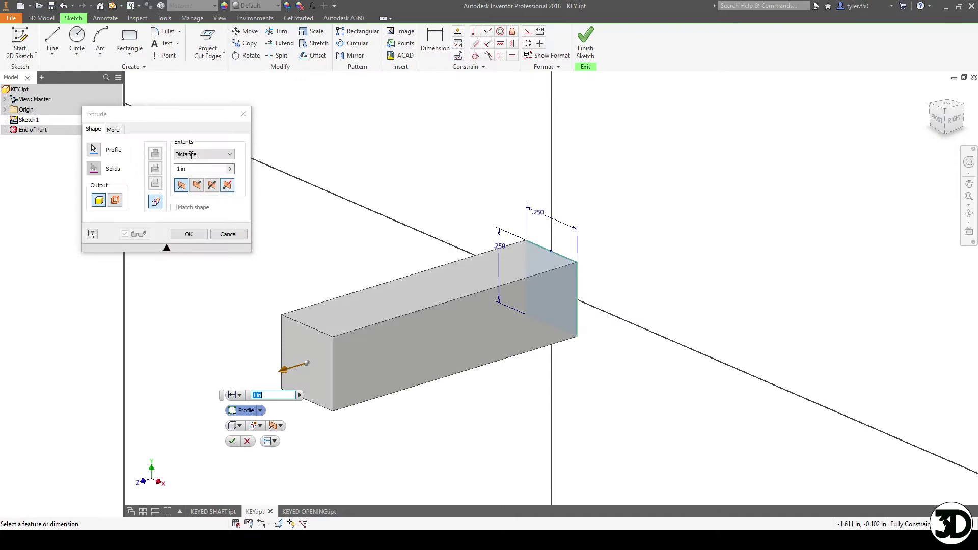
- Extrude the square into a key bar just under 1 in long, re-editing Extrusion1's length
{"action": "left_click", "coordinate": [197, 172]}
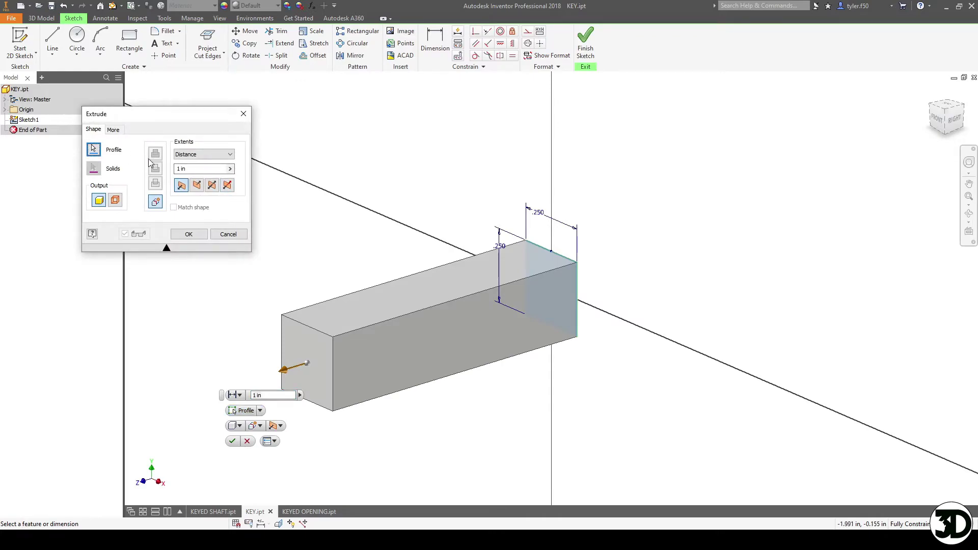
{"action": "type", "text": "-.0"}
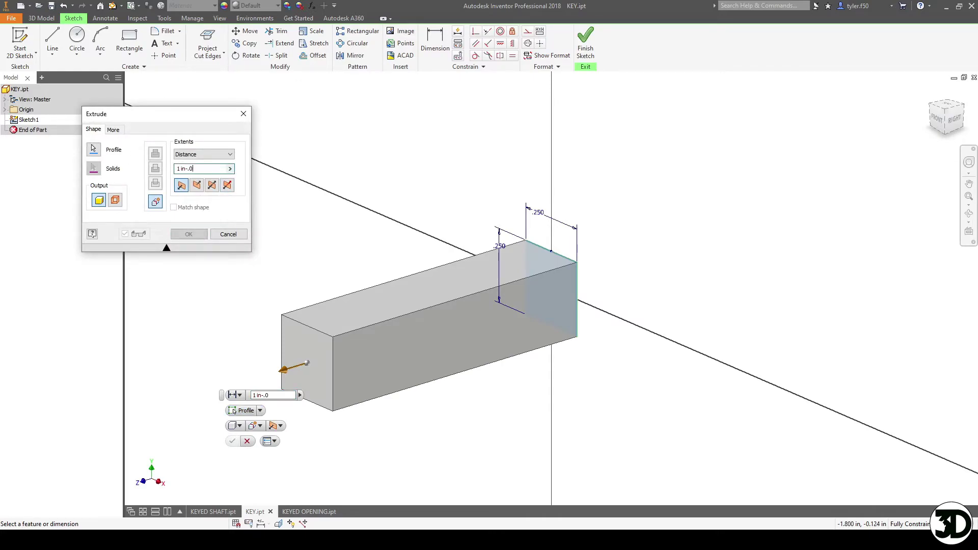
{"action": "type", "text": "1"}
{"action": "key", "text": "Return"}
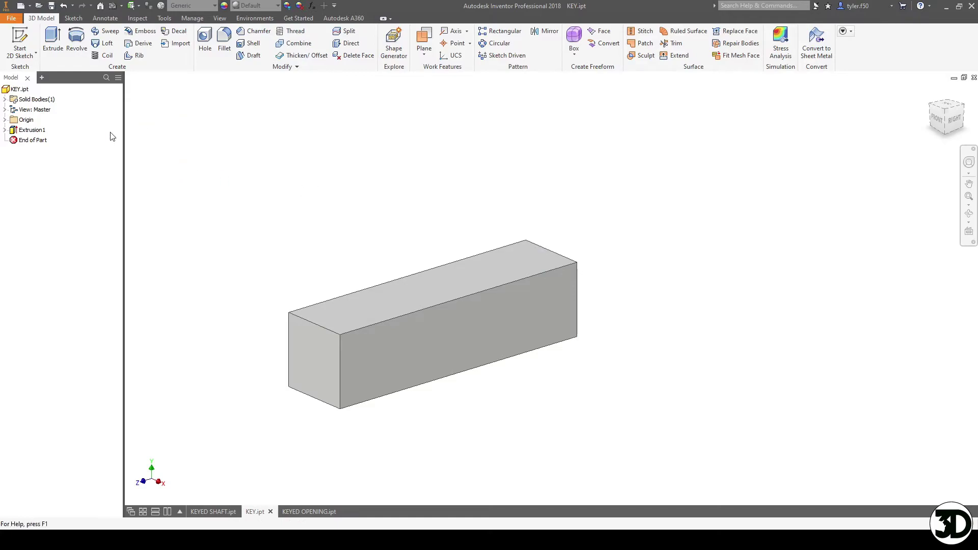
{"action": "right_click", "coordinate": [28, 130]}
{"action": "left_click", "coordinate": [49, 225]}
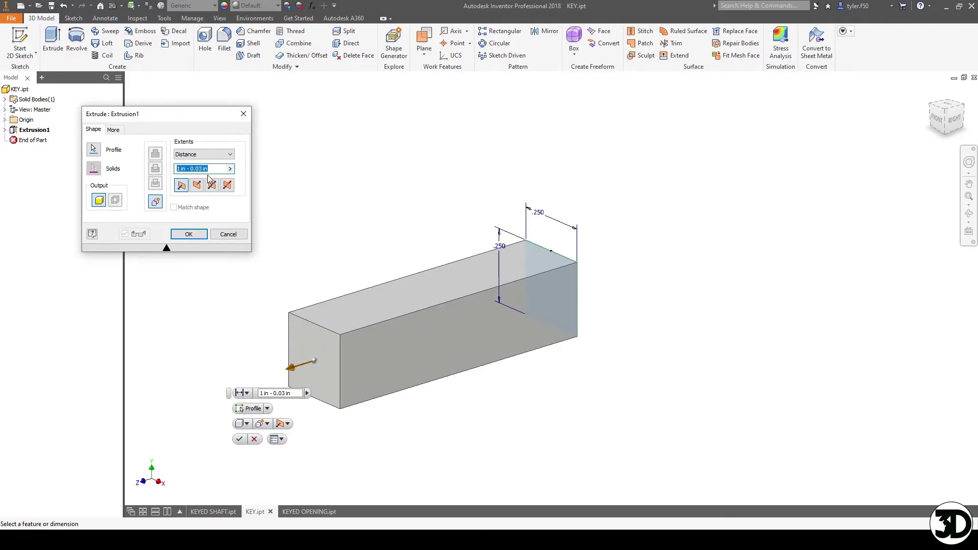
{"action": "type", "text": "1-1/32"}
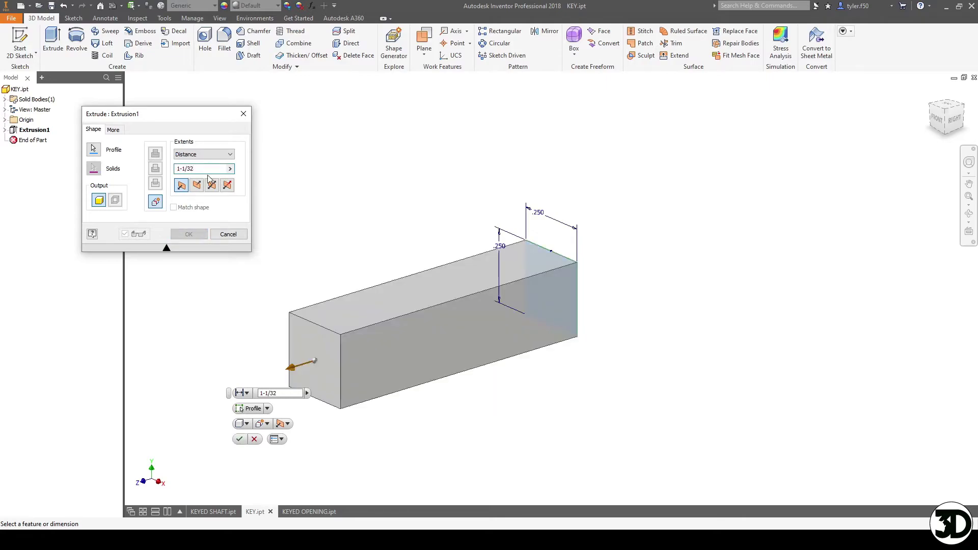
{"action": "key", "text": "Return"}
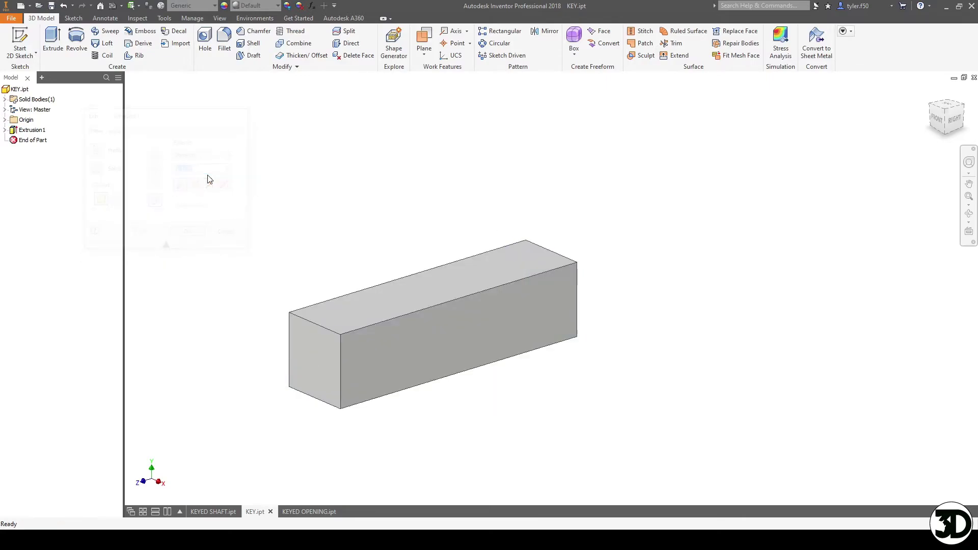
{"action": "middle_click_drag", "start_coordinate": [428, 239], "coordinate": [524, 203]}
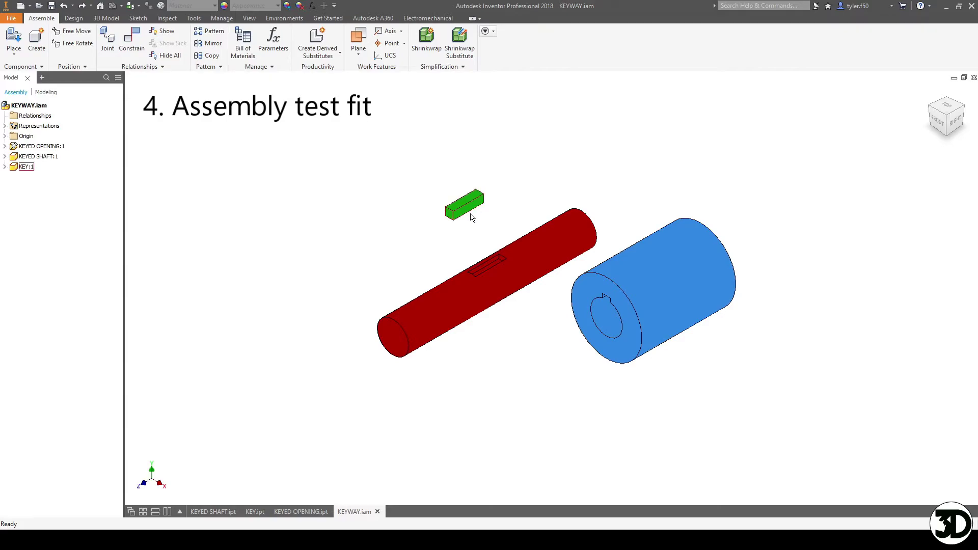
{"action": "scroll", "coordinate": [471, 217], "scroll_direction": "down", "scroll_amount": 5}
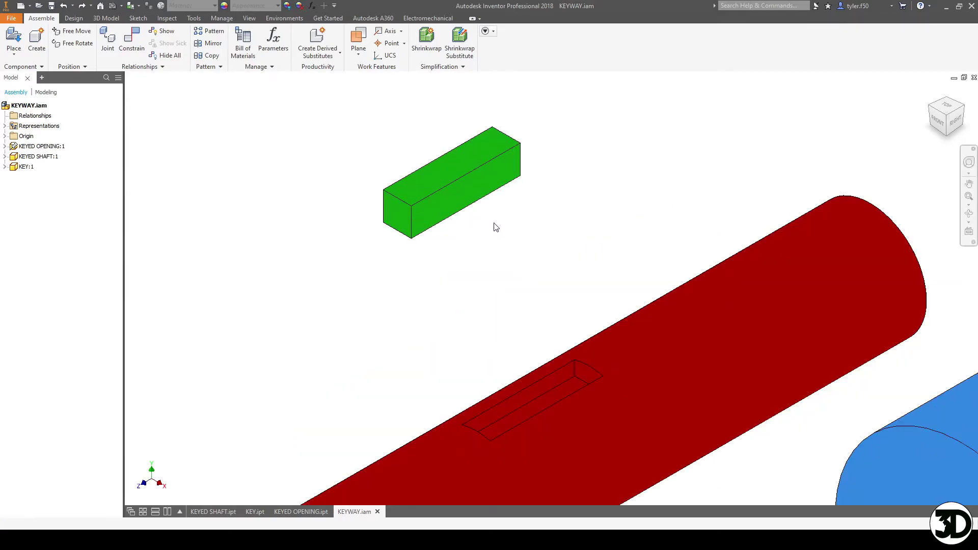
- Mate the green key's bottom face to the keyway slot floor and align the key's end with the slot end
{"action": "key", "text": "c"}
{"action": "left_click", "coordinate": [477, 198]}
{"action": "left_click", "coordinate": [536, 410]}
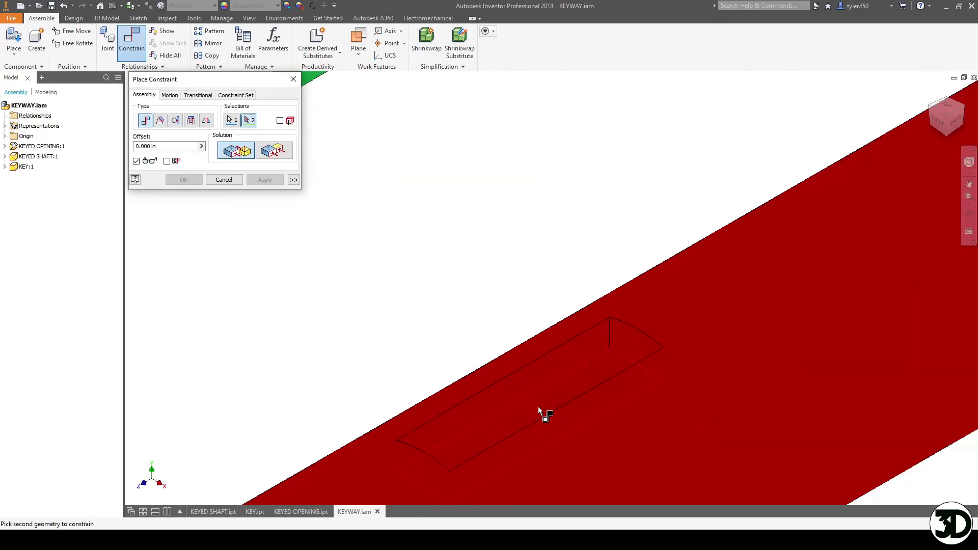
{"action": "left_click", "coordinate": [266, 180]}
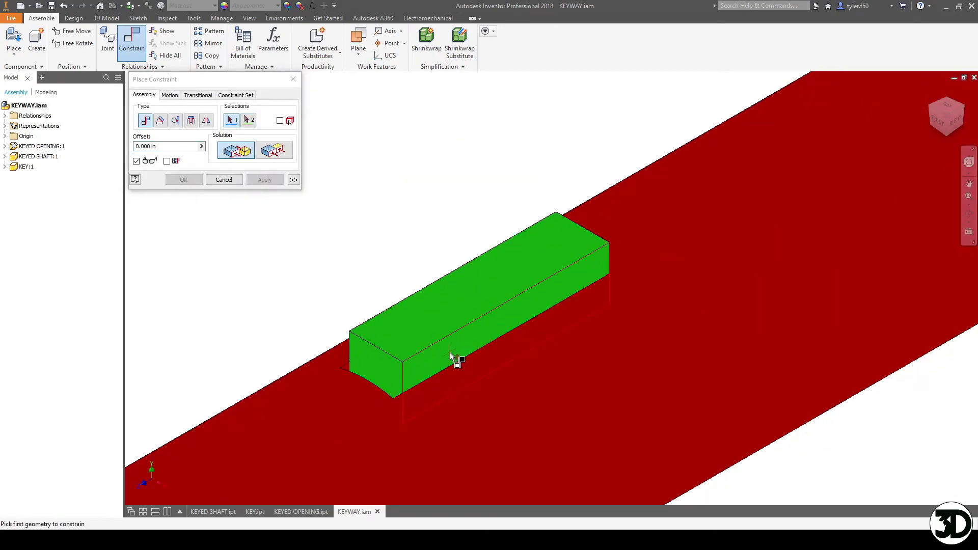
{"action": "middle_click_drag", "start_coordinate": [457, 360], "coordinate": [596, 427], "text": "shift"}
{"action": "scroll", "coordinate": [407, 403], "scroll_direction": "up", "scroll_amount": 2}
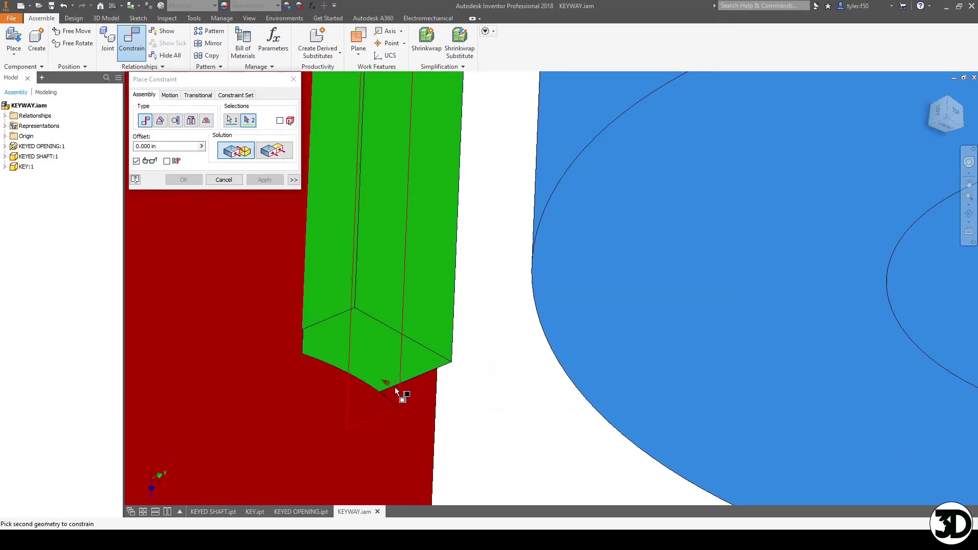
{"action": "left_click", "coordinate": [395, 395]}
{"action": "left_click", "coordinate": [273, 184]}
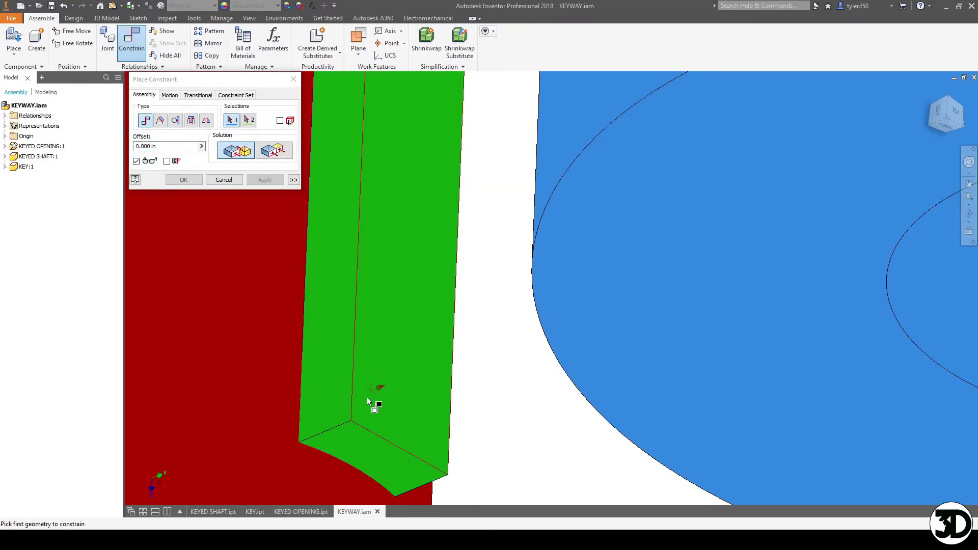
- Constrain the key's side to the matching slot face at a .015 offset, then select the shaft face and the hub bore
{"action": "left_click", "coordinate": [356, 448]}
{"action": "scroll", "coordinate": [586, 284], "scroll_direction": "down", "scroll_amount": 2}
{"action": "middle_click_drag", "start_coordinate": [600, 281], "coordinate": [565, 252], "text": "shift"}
{"action": "left_click", "coordinate": [273, 411]}
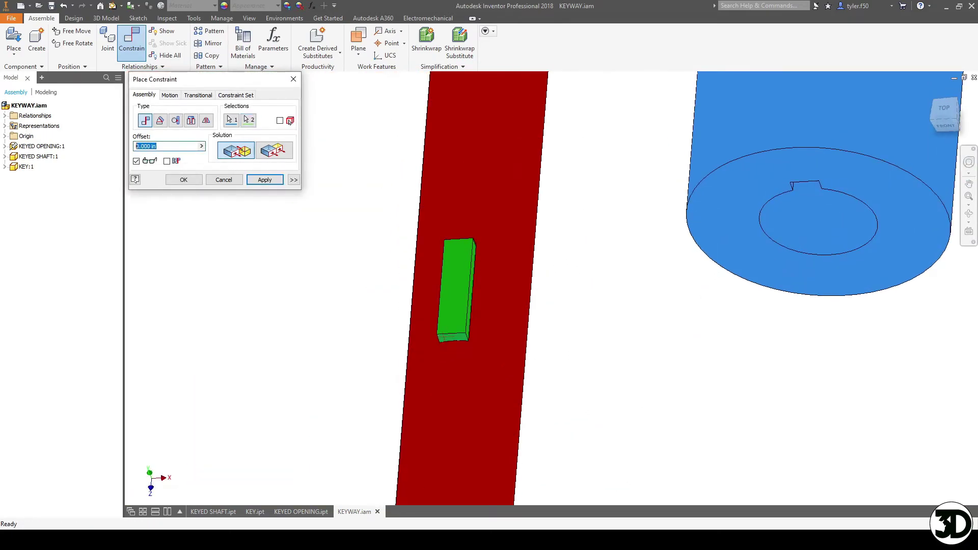
{"action": "key", "text": "Return"}
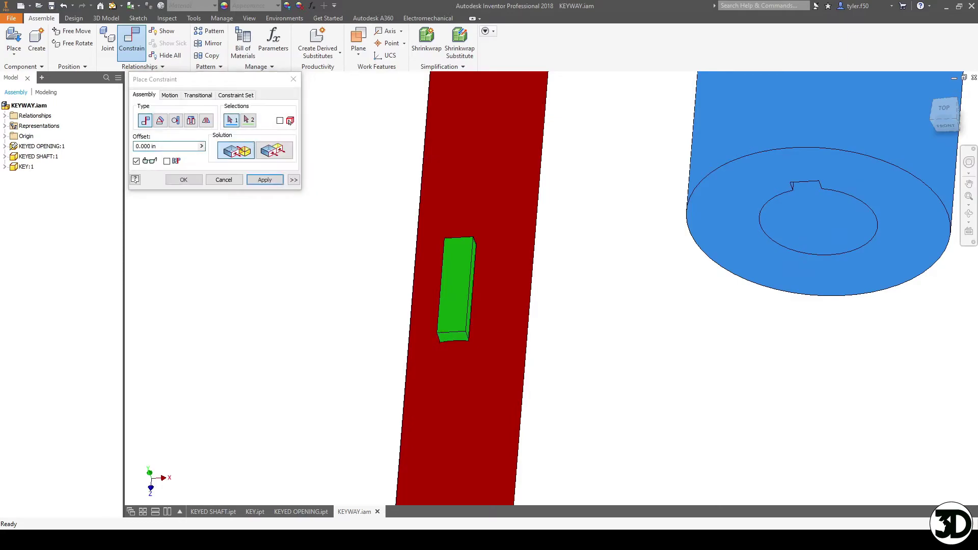
{"action": "left_click", "coordinate": [518, 342]}
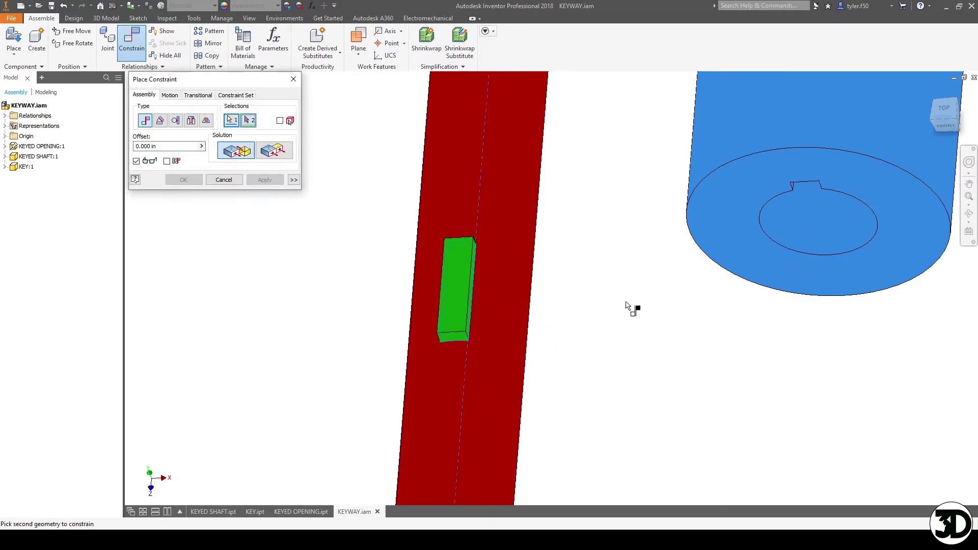
{"action": "left_click", "coordinate": [805, 224]}
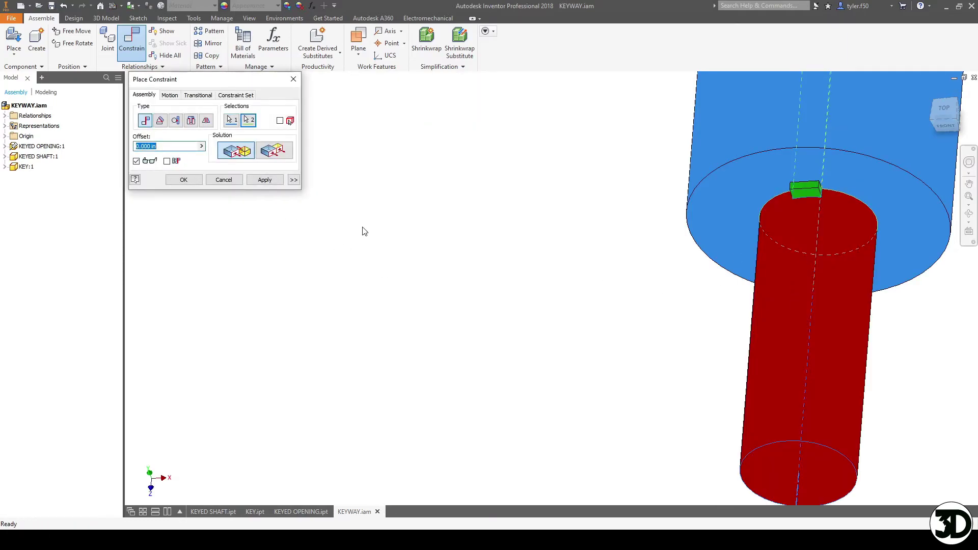
- Apply the shaft-to-hub-bore mate and slide the red shaft back out along its axis
{"action": "left_click", "coordinate": [264, 180]}
{"action": "middle_click_drag", "start_coordinate": [404, 223], "coordinate": [541, 262], "text": "shift"}
{"action": "key", "text": "Escape"}
{"action": "left_click_drag", "start_coordinate": [512, 301], "coordinate": [314, 412]}
- Add an Angle constraint between a green key face and the hub's keyway face
{"action": "key", "text": "c"}
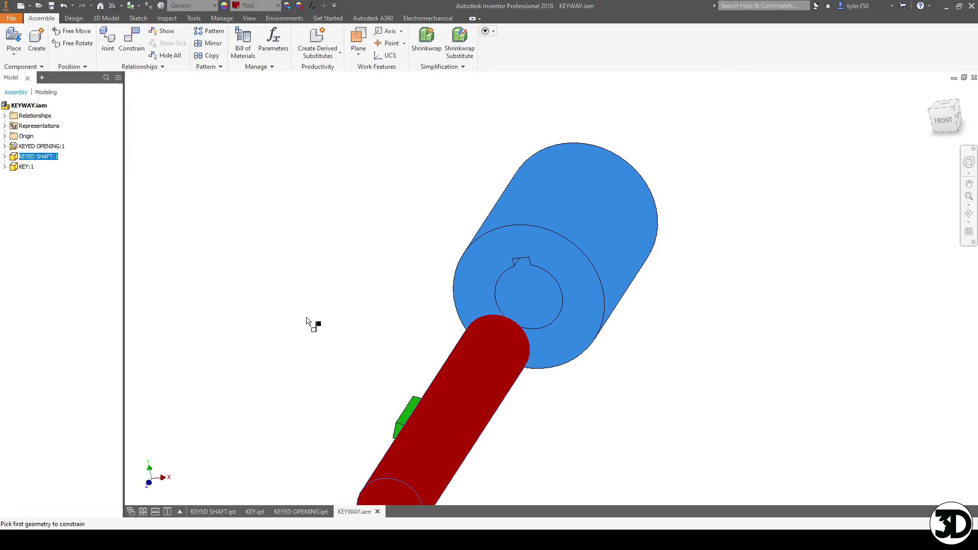
{"action": "left_click", "coordinate": [404, 421]}
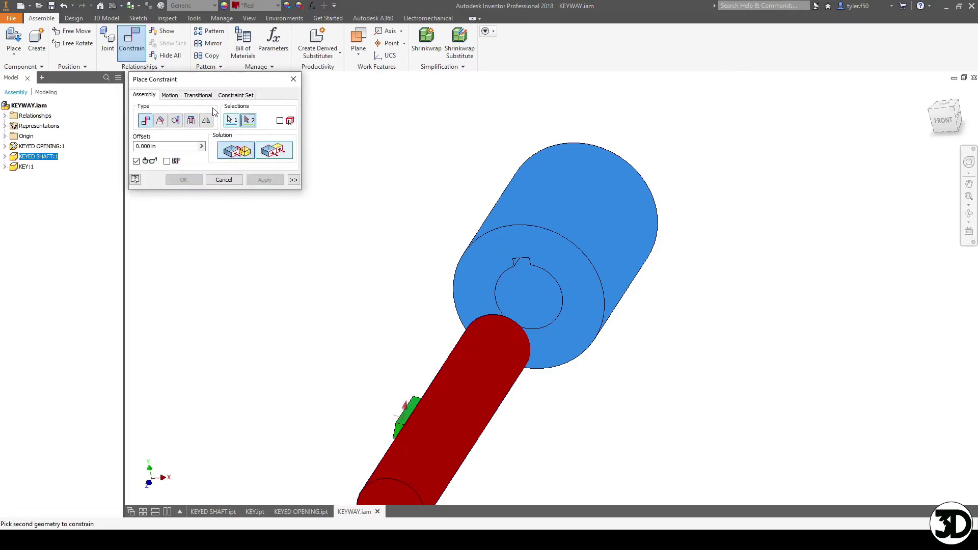
{"action": "left_click", "coordinate": [160, 121]}
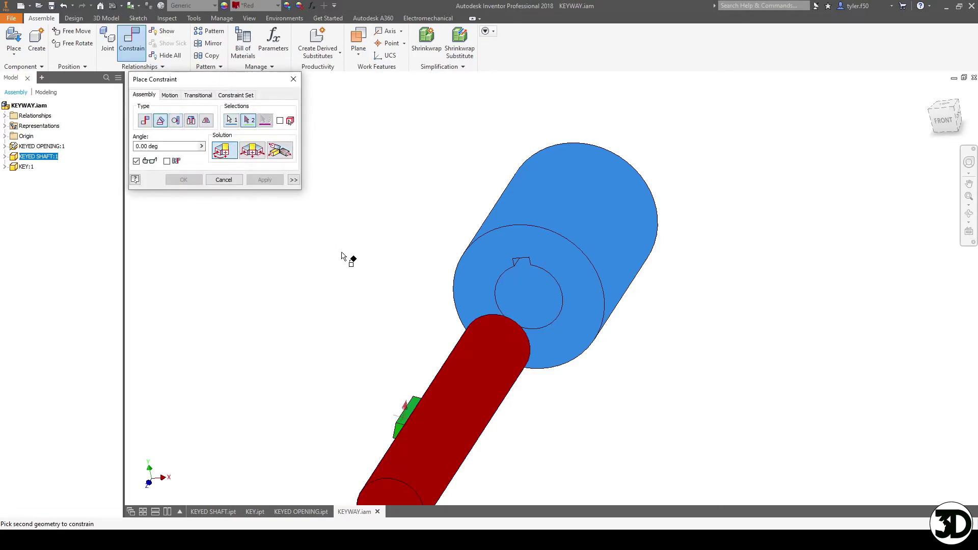
{"action": "scroll", "coordinate": [482, 300], "scroll_direction": "down", "scroll_amount": 8}
{"action": "left_click", "coordinate": [466, 208]}
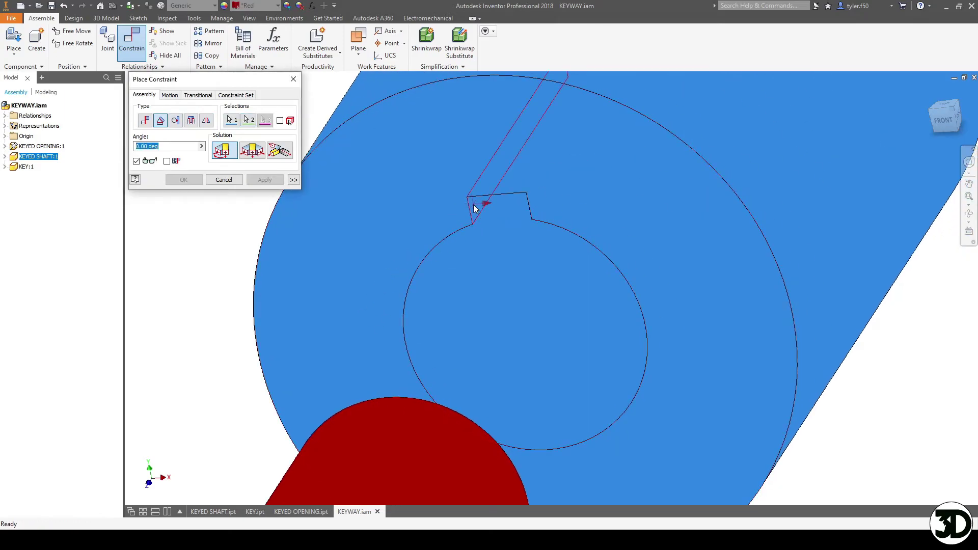
{"action": "left_click", "coordinate": [265, 184]}
{"action": "scroll", "coordinate": [331, 255], "scroll_direction": "up", "scroll_amount": 8}
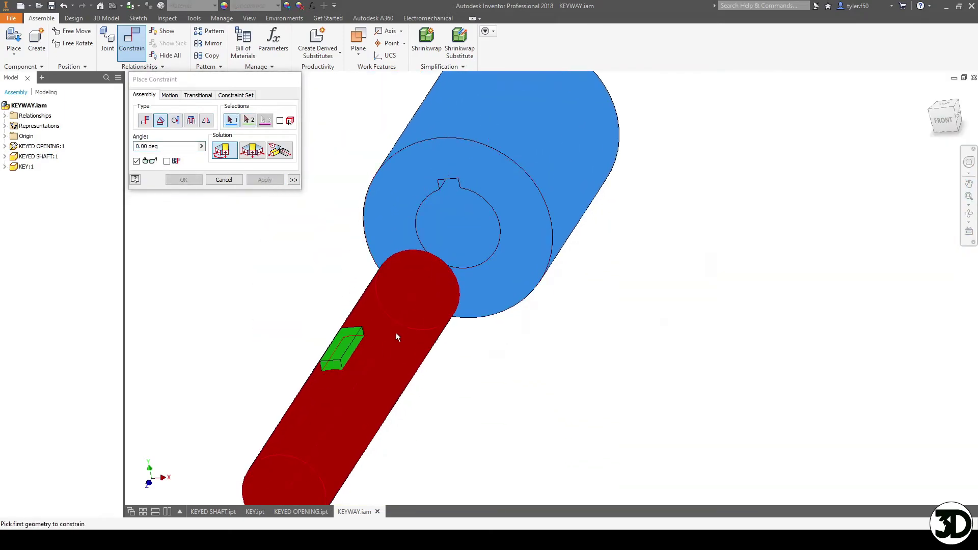
{"action": "key", "text": "Escape"}
- Drag the red shaft into the hub's bore and slide the green key down the shaft
{"action": "left_click_drag", "start_coordinate": [375, 347], "coordinate": [481, 213]}
{"action": "scroll", "coordinate": [476, 195], "scroll_direction": "down", "scroll_amount": 5}
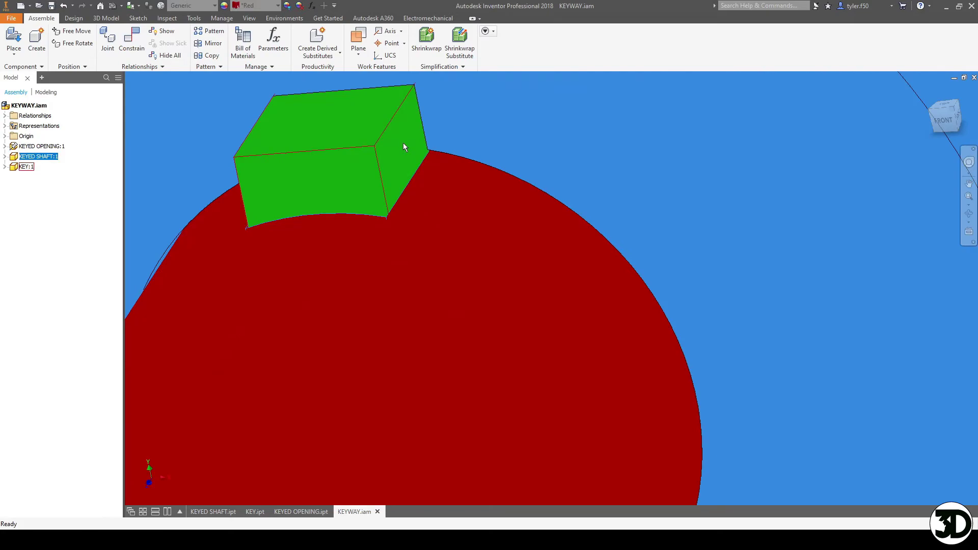
{"action": "left_click_drag", "start_coordinate": [448, 333], "coordinate": [287, 440]}
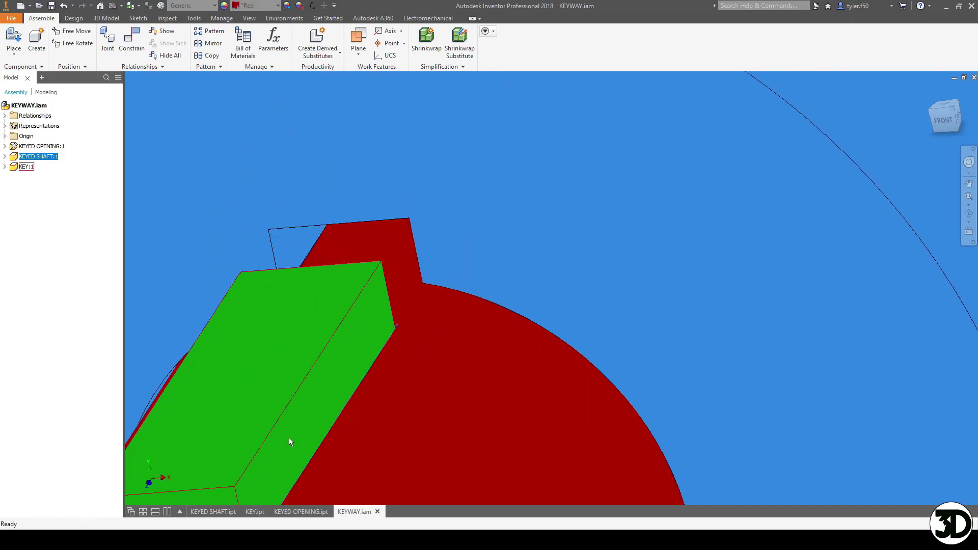
{"action": "scroll", "coordinate": [650, 225], "scroll_direction": "up", "scroll_amount": 5}
{"action": "scroll", "coordinate": [650, 224], "scroll_direction": "up", "scroll_amount": 3}
{"action": "left_click_drag", "start_coordinate": [578, 196], "coordinate": [516, 275]}
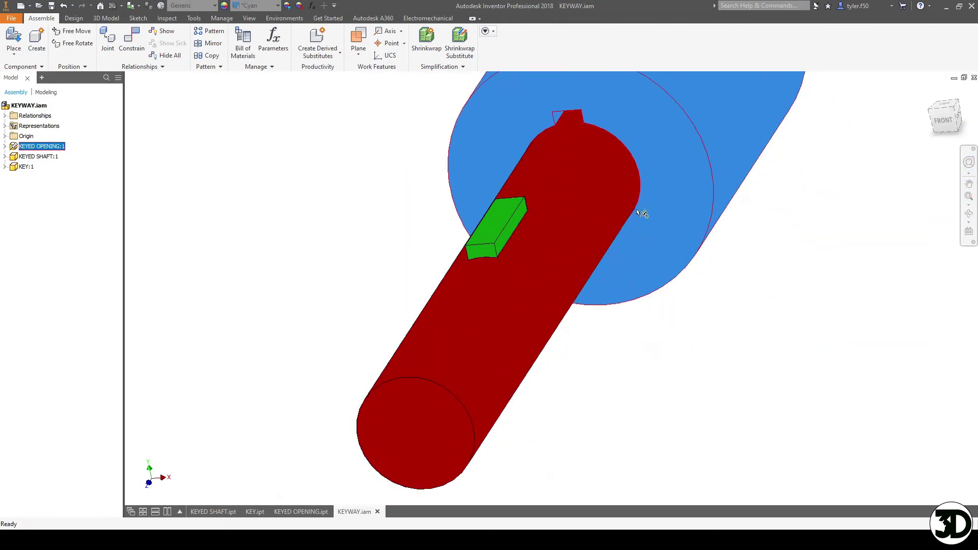
{"action": "left_click", "coordinate": [408, 250]}
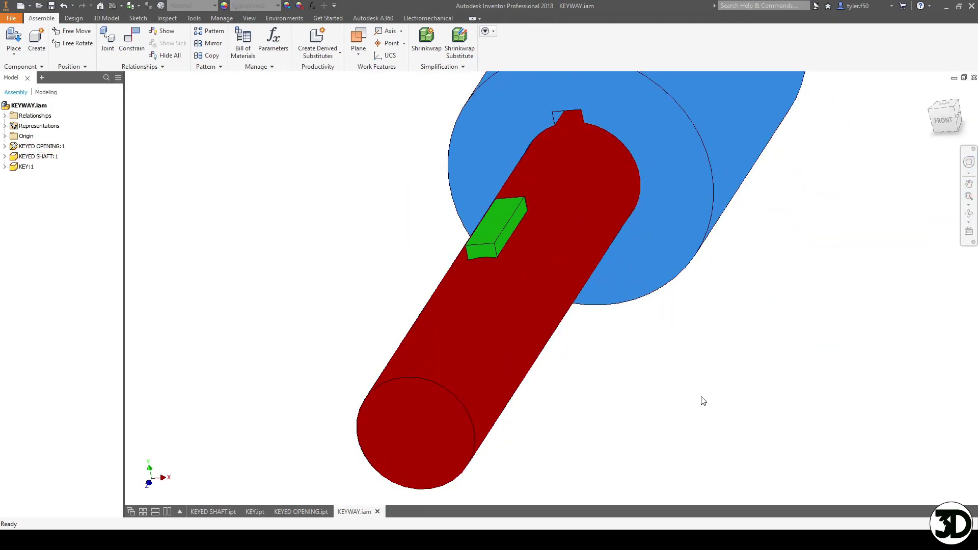
- Mate the green key's top face to the hub's keyway notch face, then orbit to inspect the seated key
{"action": "key", "text": "c"}
{"action": "middle_click_drag", "start_coordinate": [646, 319], "coordinate": [458, 376], "text": "shift"}
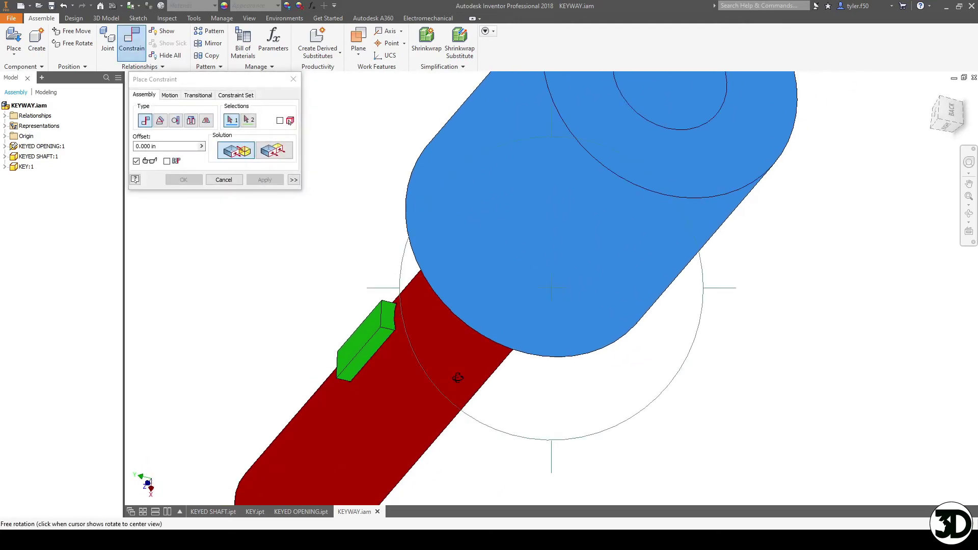
{"action": "scroll", "coordinate": [459, 375], "scroll_direction": "down", "scroll_amount": 5}
{"action": "left_click", "coordinate": [398, 318]}
{"action": "scroll", "coordinate": [399, 319], "scroll_direction": "up", "scroll_amount": 5}
{"action": "middle_click_drag", "start_coordinate": [399, 318], "coordinate": [650, 148], "text": "shift"}
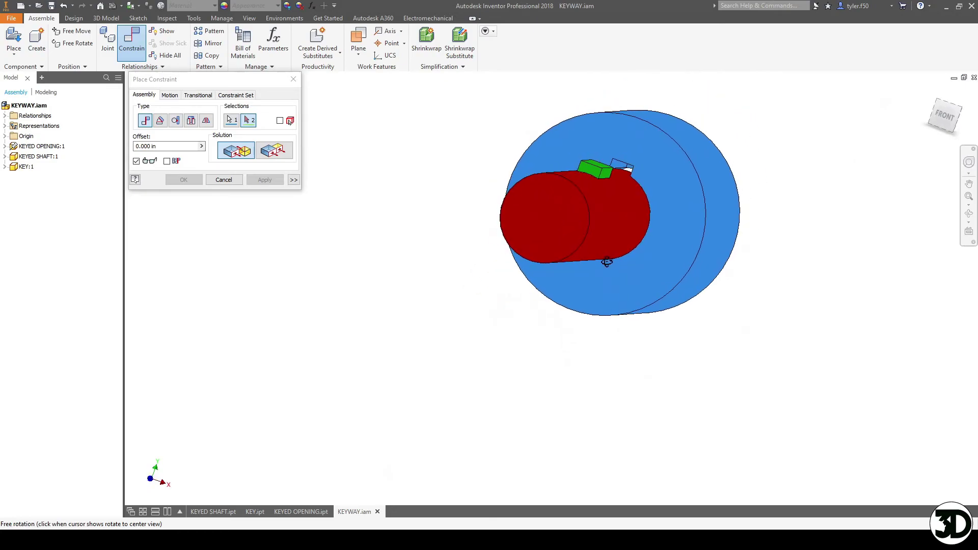
{"action": "scroll", "coordinate": [650, 148], "scroll_direction": "down", "scroll_amount": 5}
{"action": "scroll", "coordinate": [650, 147], "scroll_direction": "down", "scroll_amount": 3}
{"action": "left_click", "coordinate": [579, 215]}
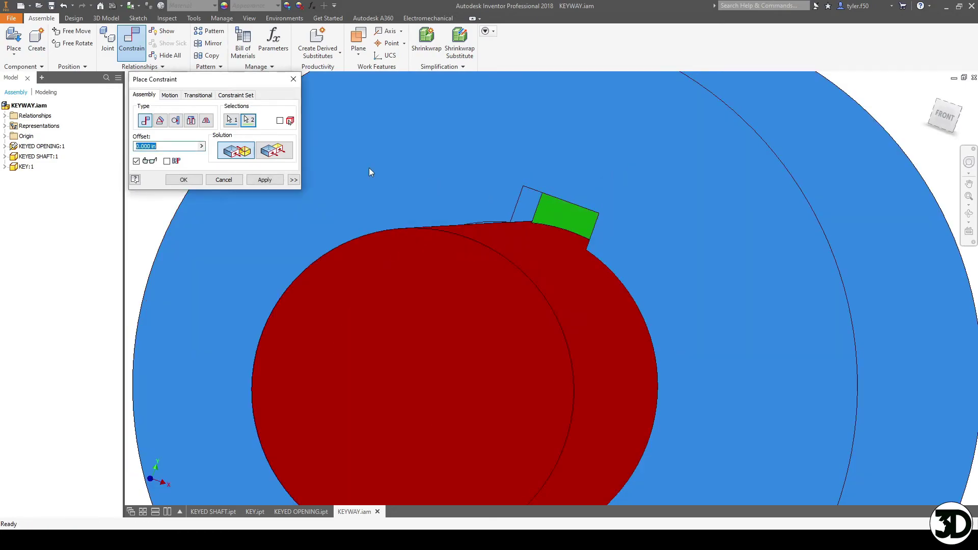
{"action": "left_click", "coordinate": [265, 180]}
{"action": "scroll", "coordinate": [486, 179], "scroll_direction": "up", "scroll_amount": 3}
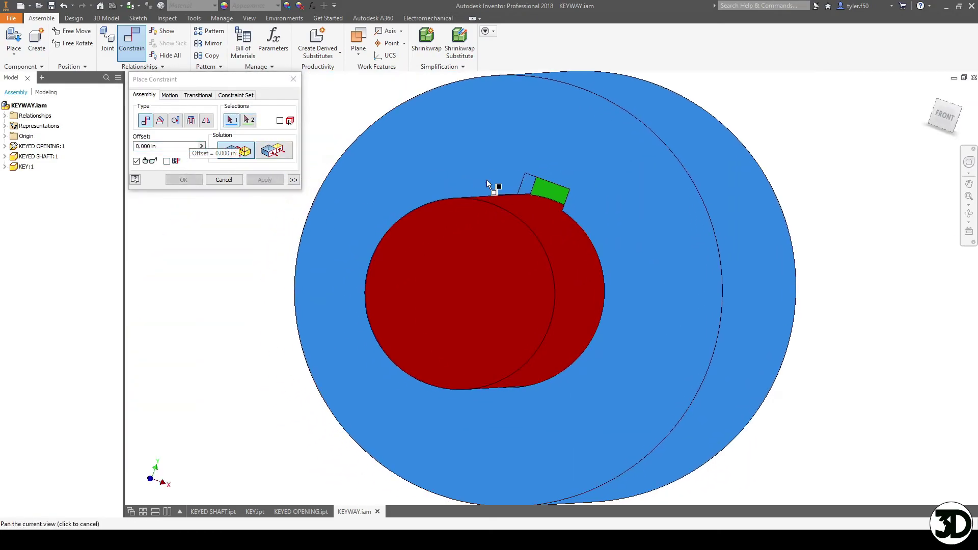
{"action": "key", "text": "Escape"}
{"action": "middle_click_drag", "start_coordinate": [549, 227], "coordinate": [619, 221], "text": "shift"}
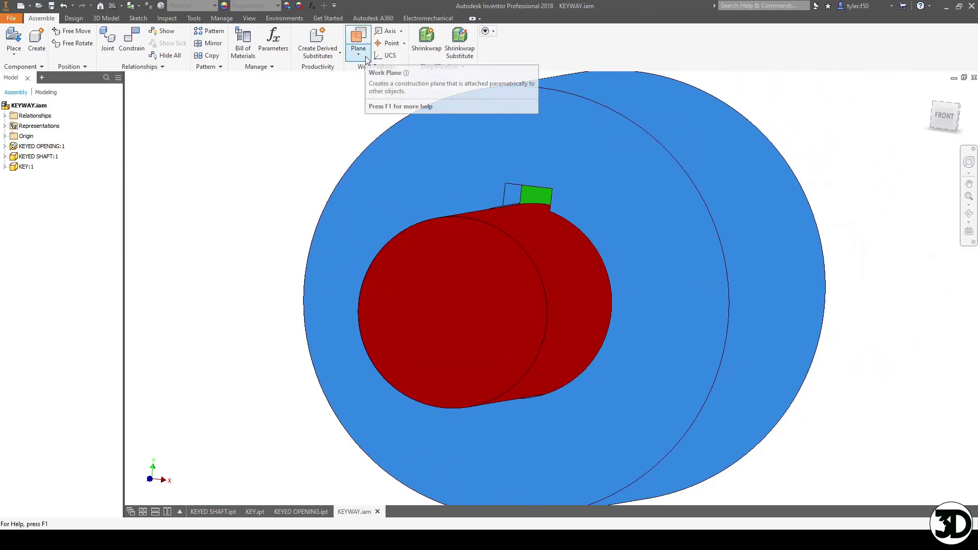
{"action": "left_click", "coordinate": [249, 19]}
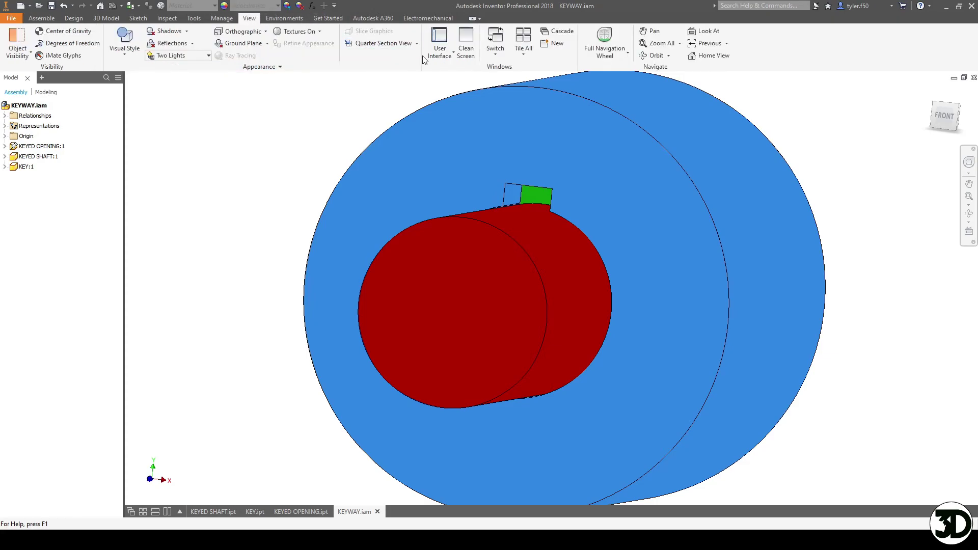
- Create a Half Section View through the key face at 0.000 in offset
{"action": "left_click", "coordinate": [416, 44]}
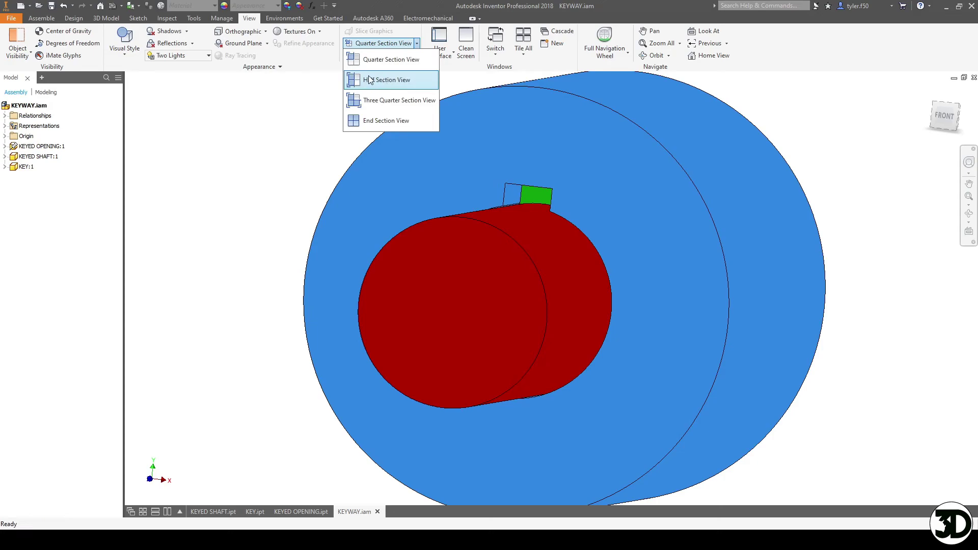
{"action": "left_click", "coordinate": [360, 80]}
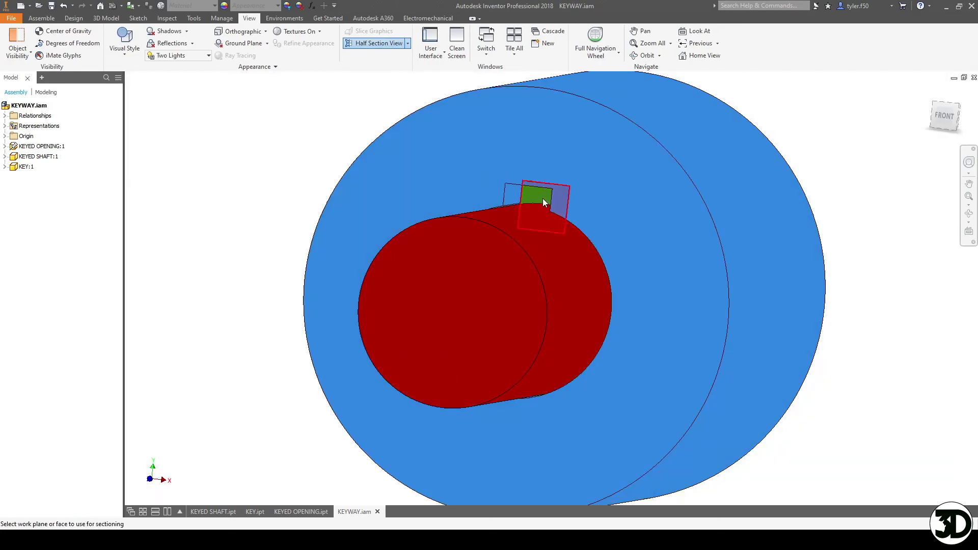
{"action": "left_click", "coordinate": [543, 201]}
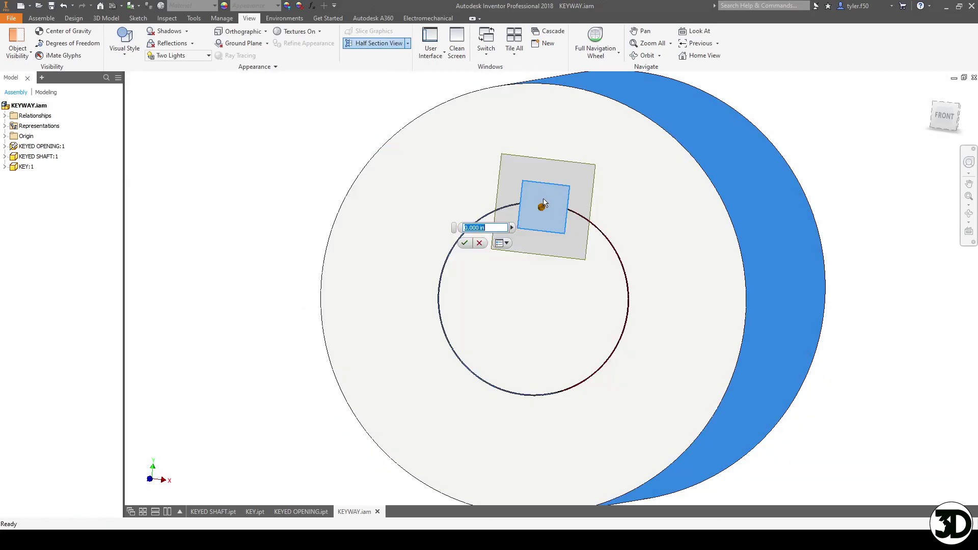
{"action": "left_click", "coordinate": [465, 244]}
{"action": "middle_click_drag", "start_coordinate": [509, 235], "coordinate": [537, 240], "text": "shift"}
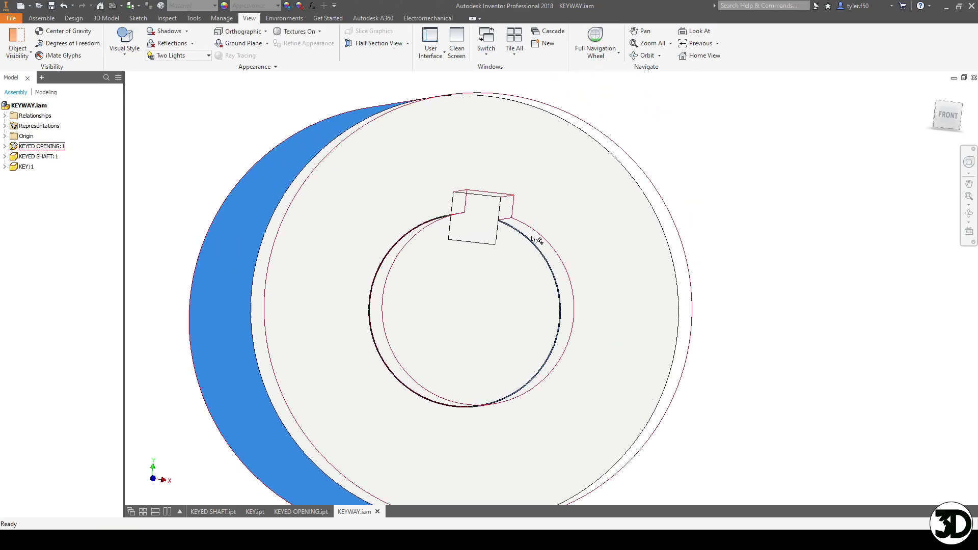
{"action": "scroll", "coordinate": [538, 240], "scroll_direction": "down", "scroll_amount": 6}
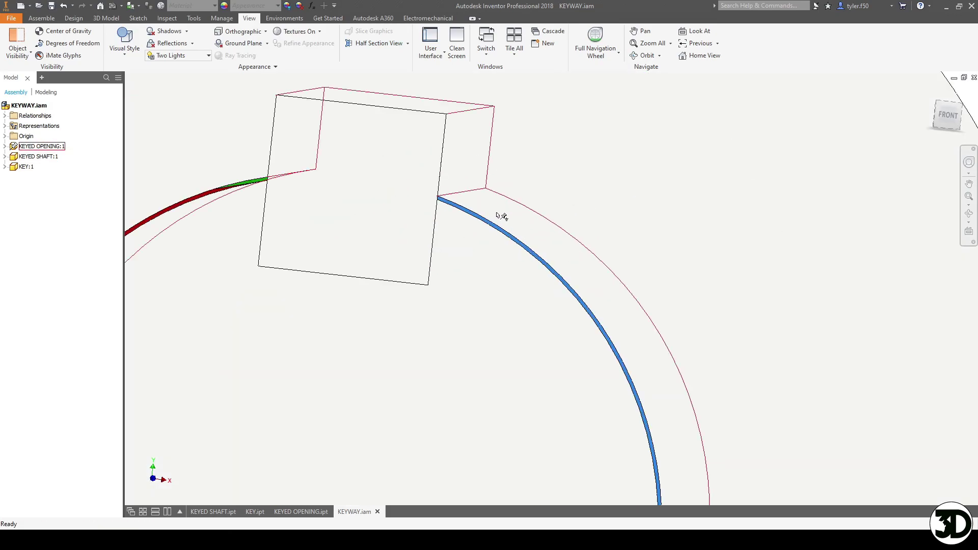
- Switch to the FRONT view and zoom and pan to inspect the key and bore clearances
{"action": "left_click", "coordinate": [933, 116]}
{"action": "scroll", "coordinate": [559, 269], "scroll_direction": "down", "scroll_amount": 5}
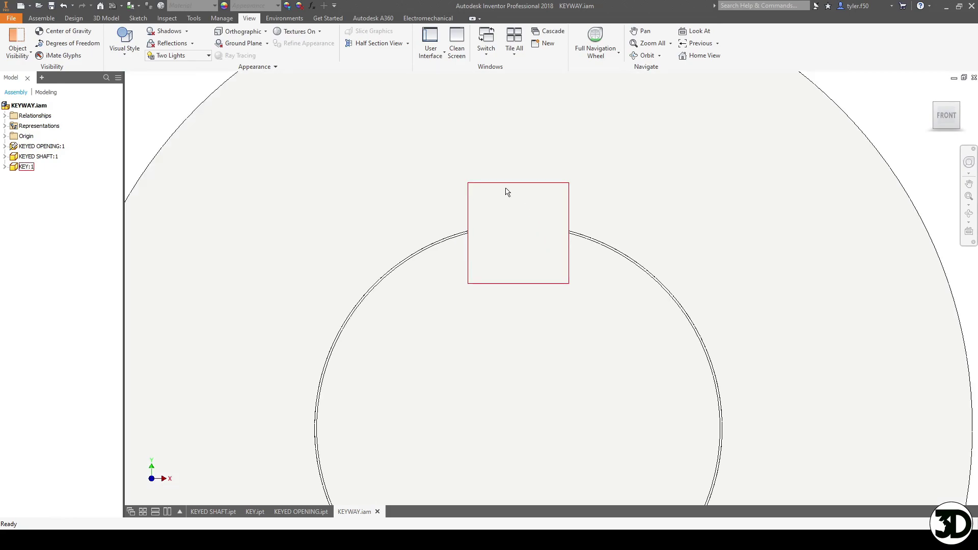
{"action": "scroll", "coordinate": [507, 191], "scroll_direction": "down", "scroll_amount": 2}
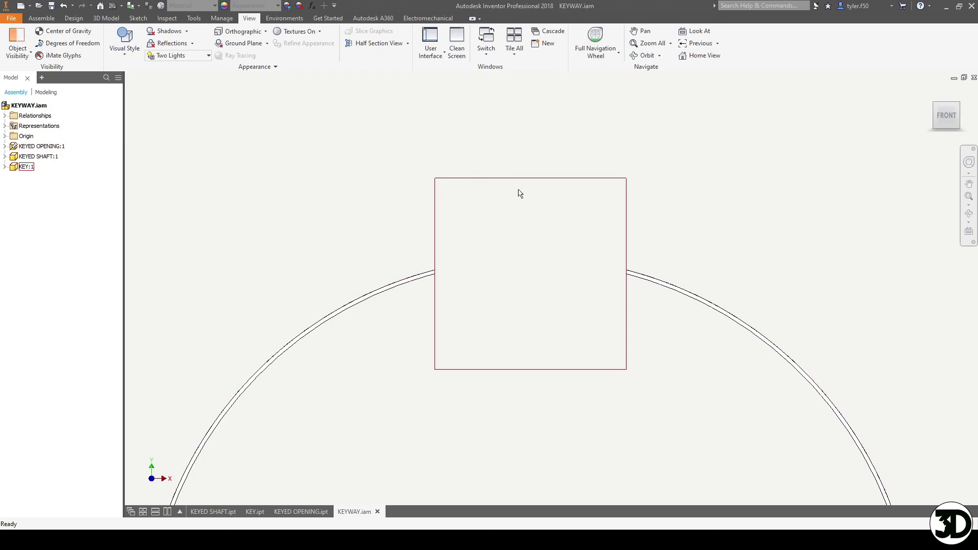
{"action": "scroll", "coordinate": [583, 311], "scroll_direction": "up", "scroll_amount": 5}
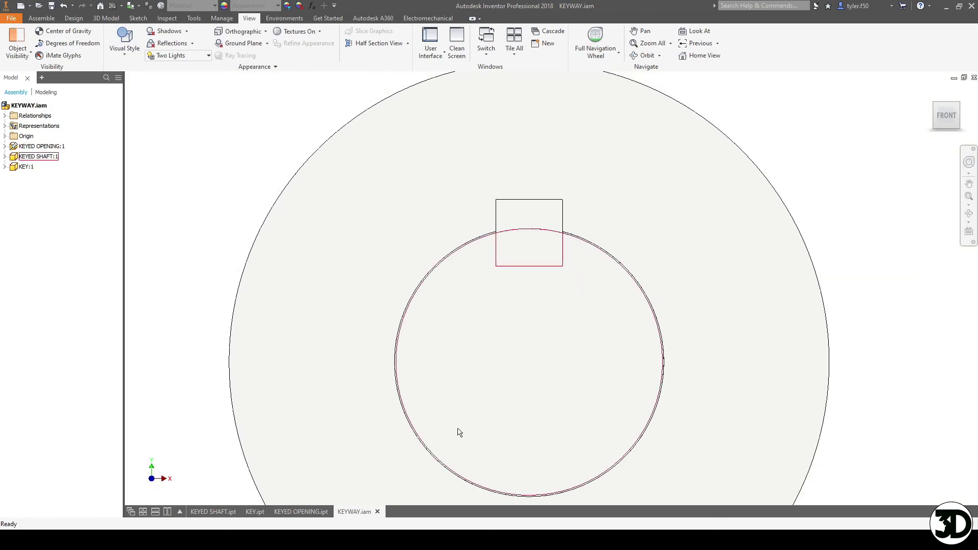
{"action": "scroll", "coordinate": [591, 259], "scroll_direction": "up", "scroll_amount": 3}
{"action": "middle_click_drag", "start_coordinate": [631, 240], "coordinate": [516, 241]}
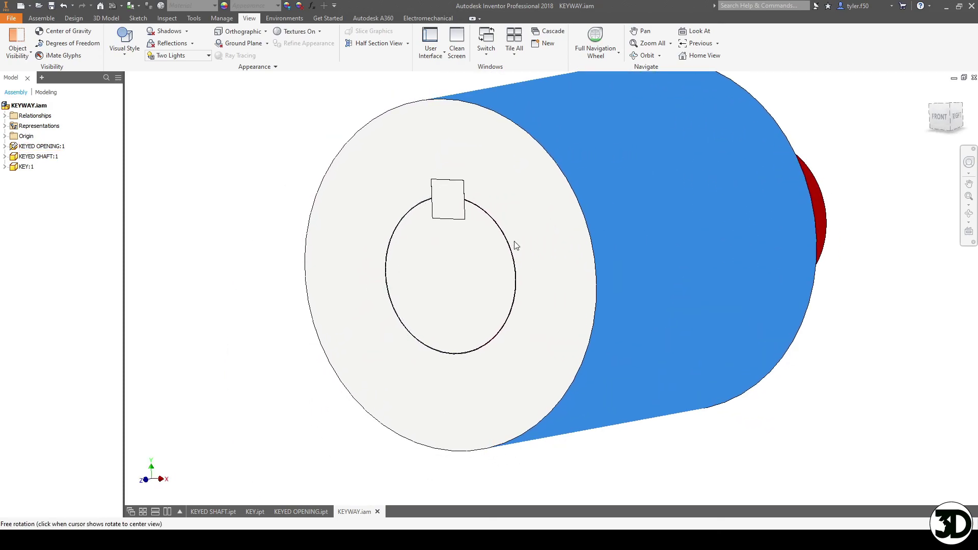